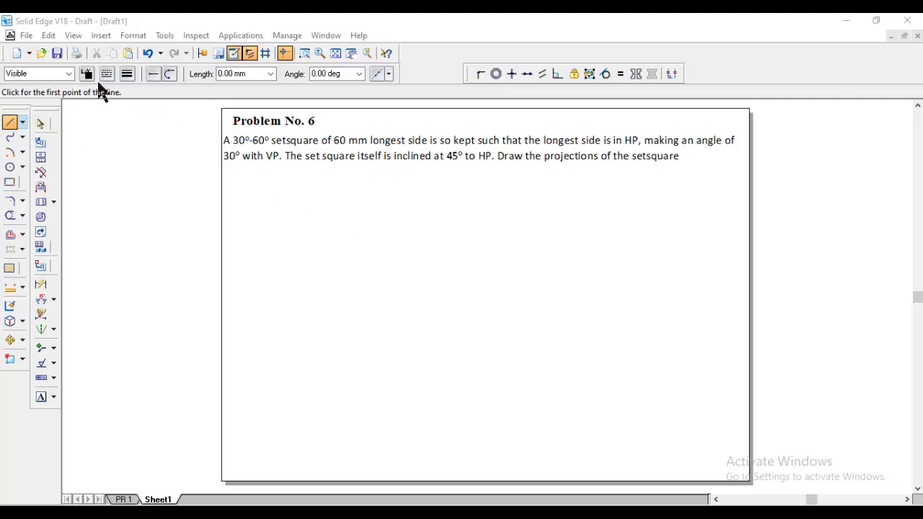
# Step: Draw a Normal-style reference line at 180° across the middle of the sheet
pyautogui.click(68, 73)
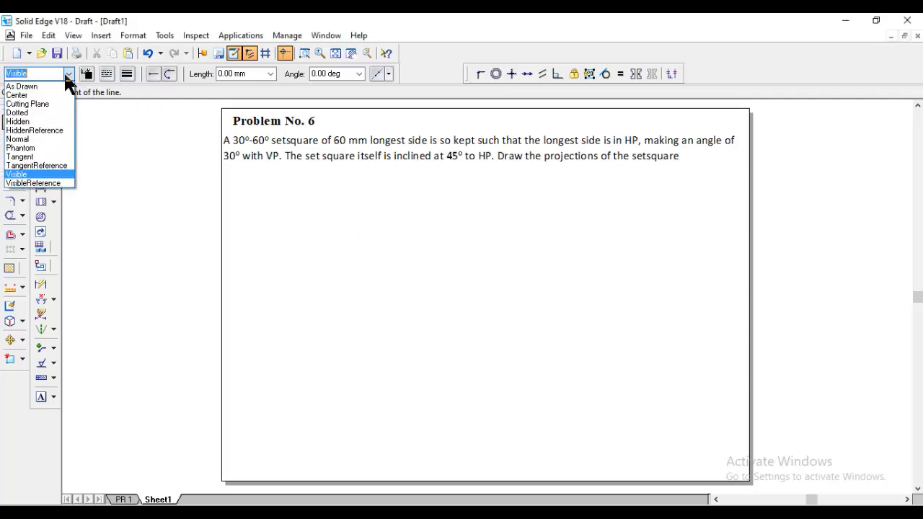
pyautogui.click(35, 139)
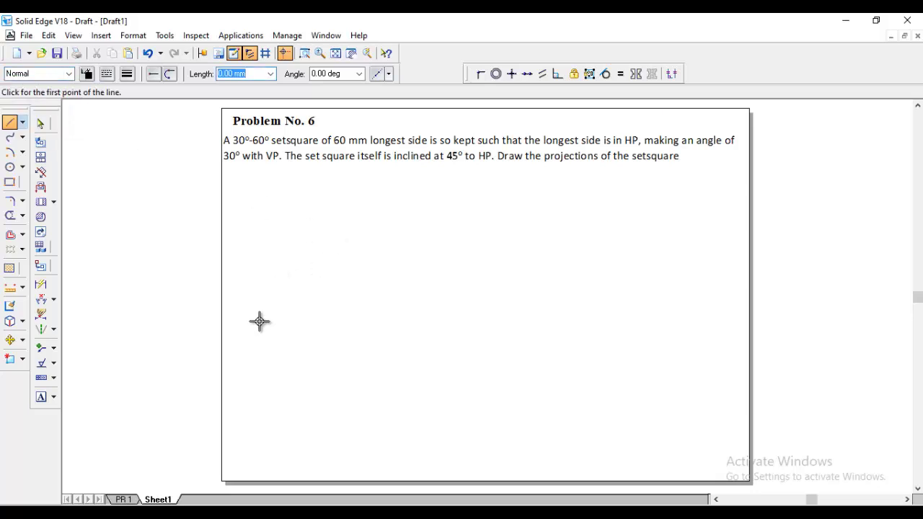
pyautogui.click(257, 295)
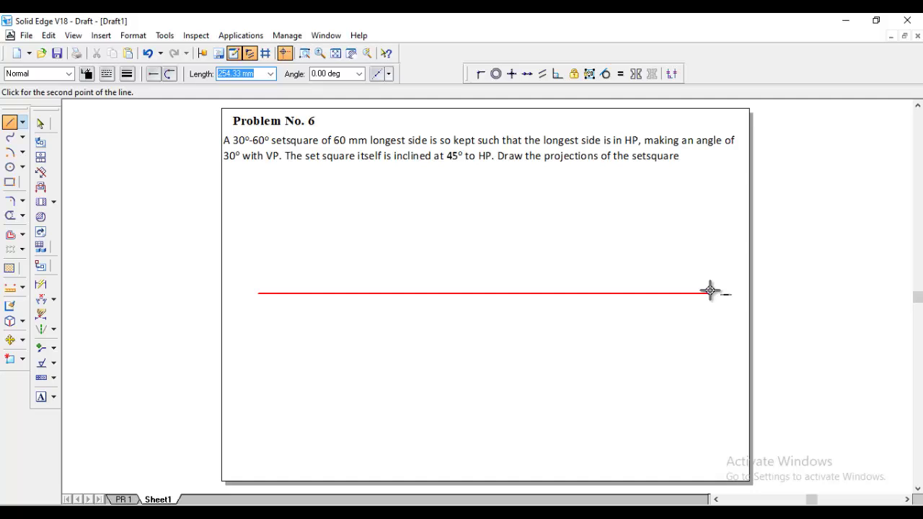
pyautogui.click(333, 73)
pyautogui.write('180')
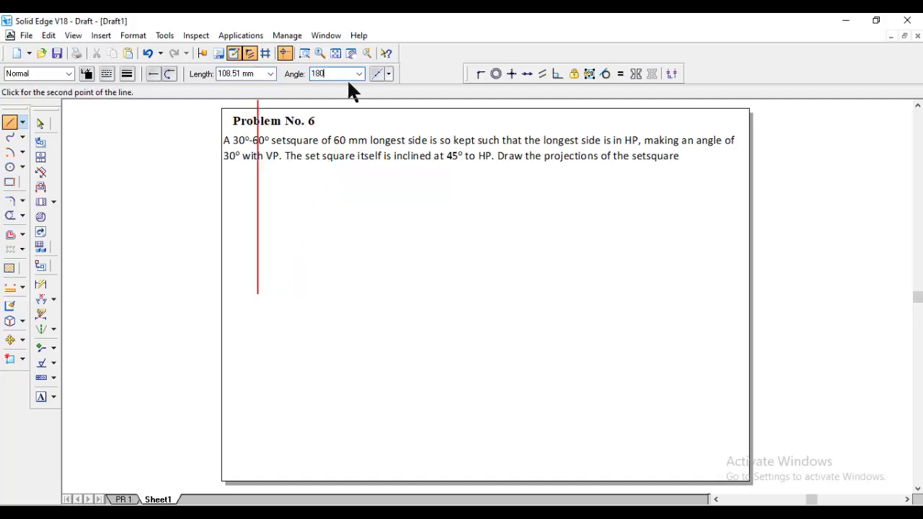
pyautogui.press('Return')
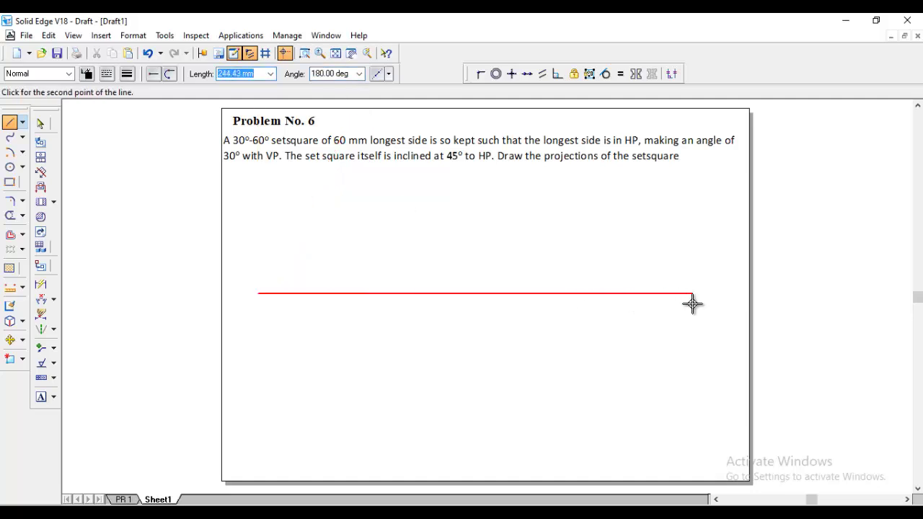
pyautogui.click(714, 296)
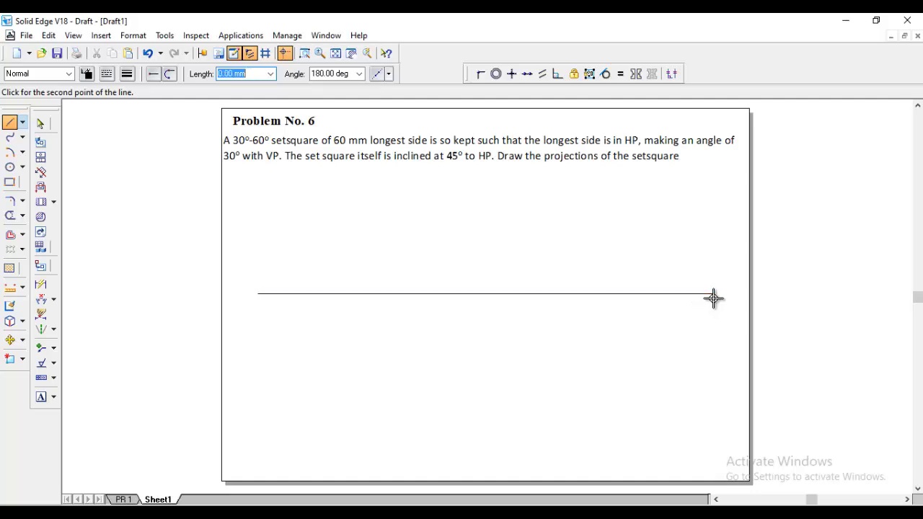
pyautogui.press('Escape')
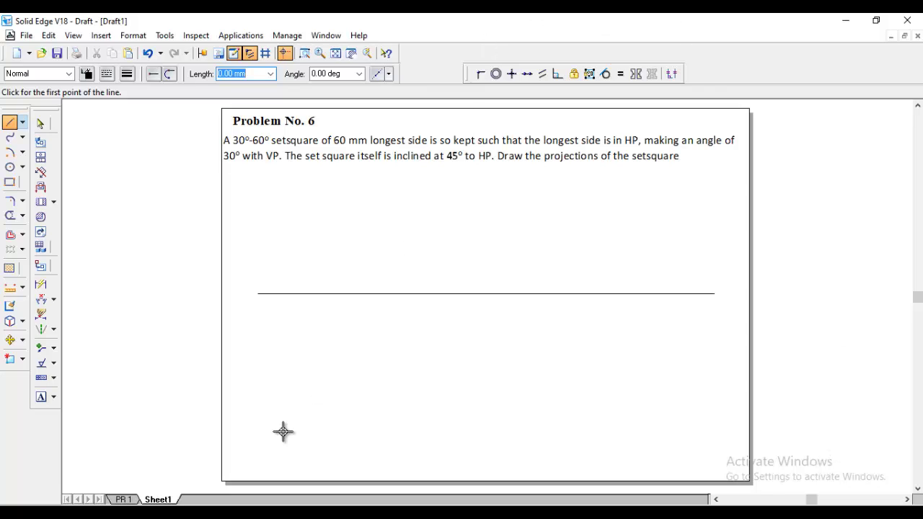
pyautogui.click(44, 395)
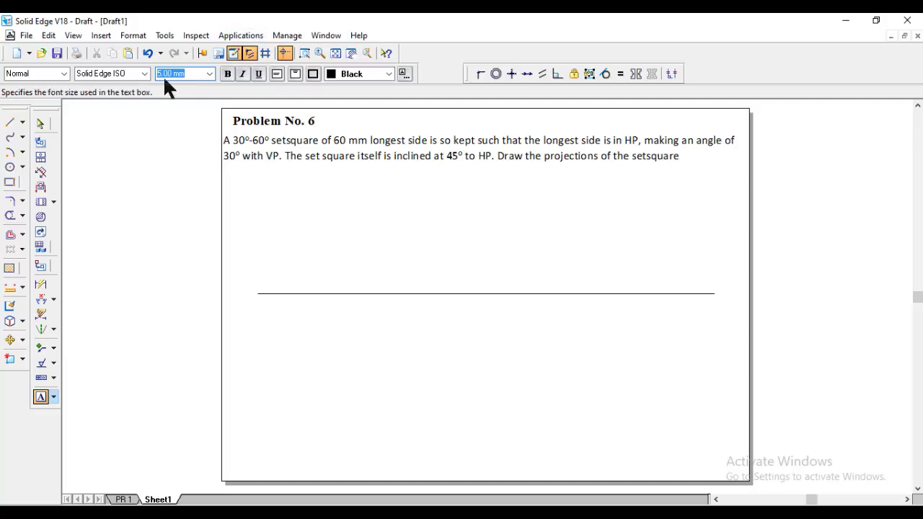
# Step: Add the XY label at the reference line's ends and VP above it
pyautogui.click(245, 296)
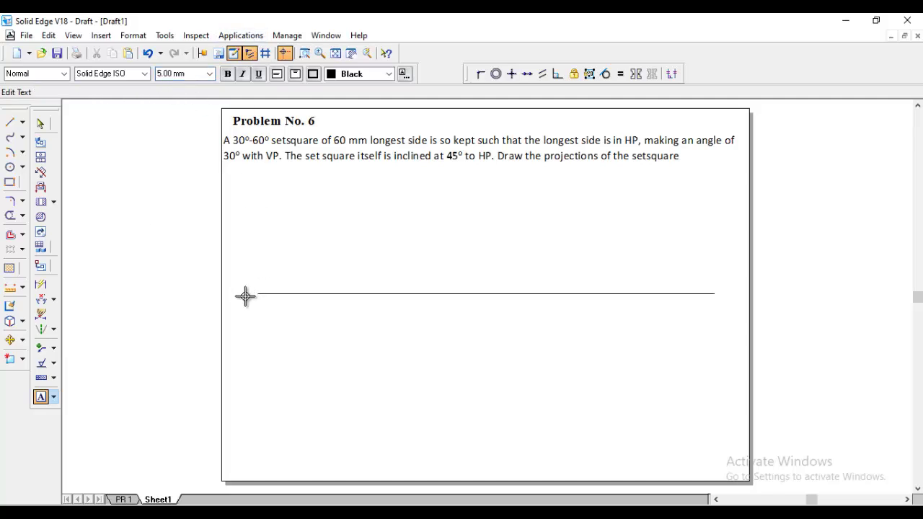
pyautogui.write('X')
pyautogui.write('Y')
pyautogui.click(269, 280)
pyautogui.write('VP')
pyautogui.click(11, 124)
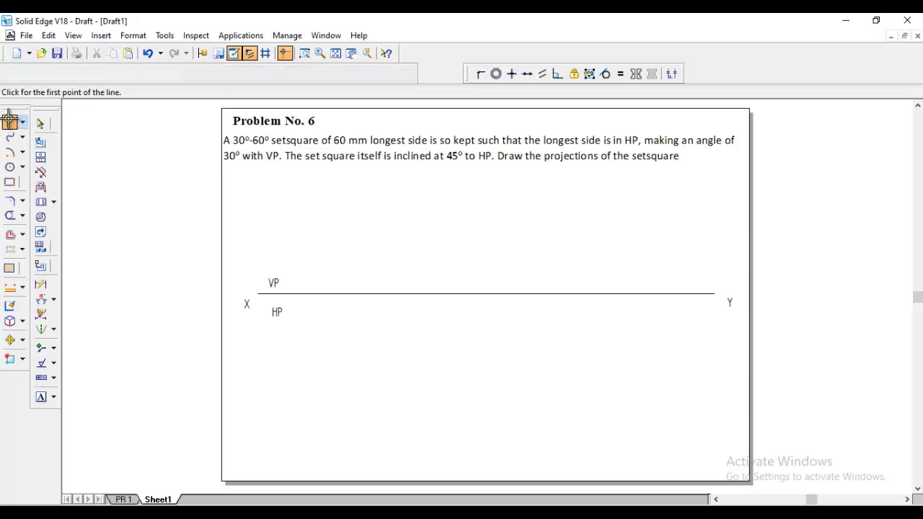
# Step: Draw a Visible-style line, length 60 at -90°, just below the HP label
pyautogui.click(67, 74)
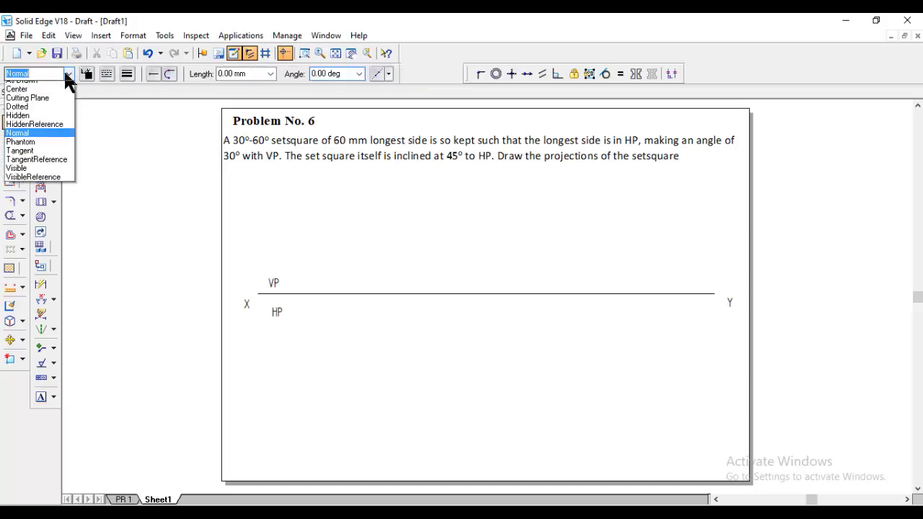
pyautogui.click(28, 169)
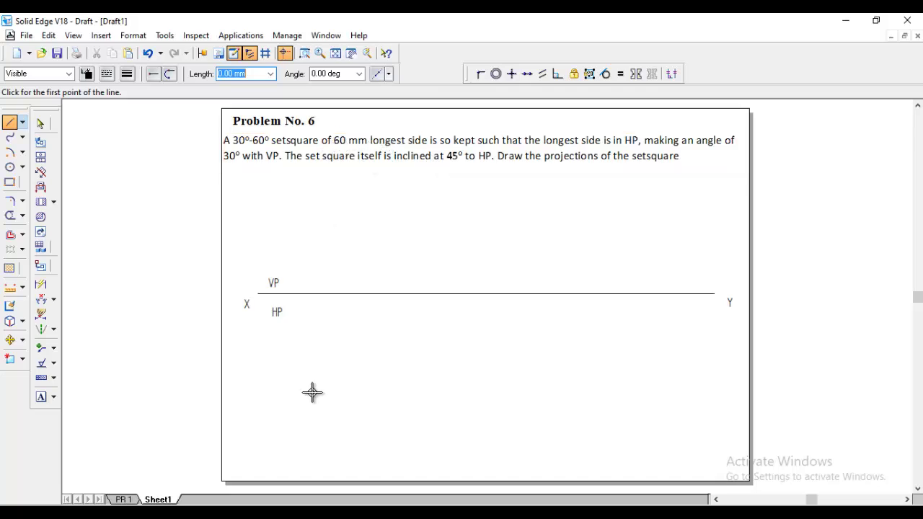
pyautogui.click(307, 327)
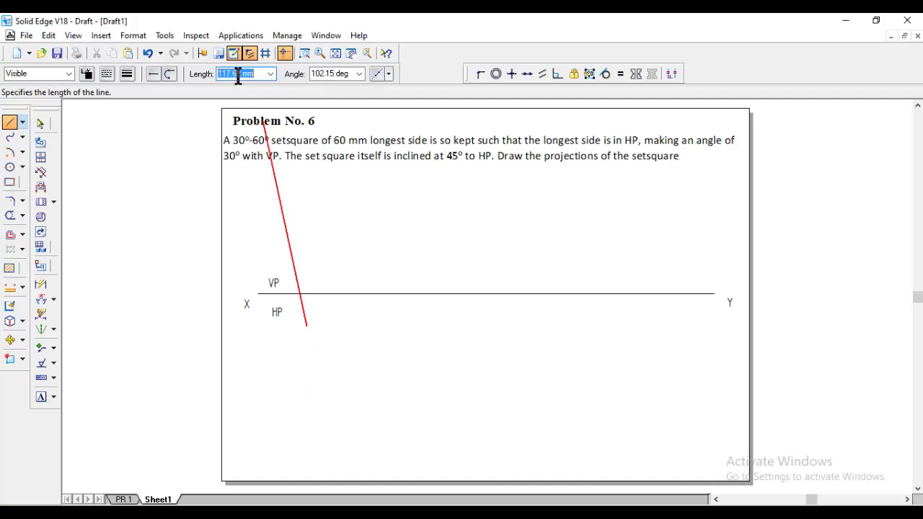
pyautogui.write('6')
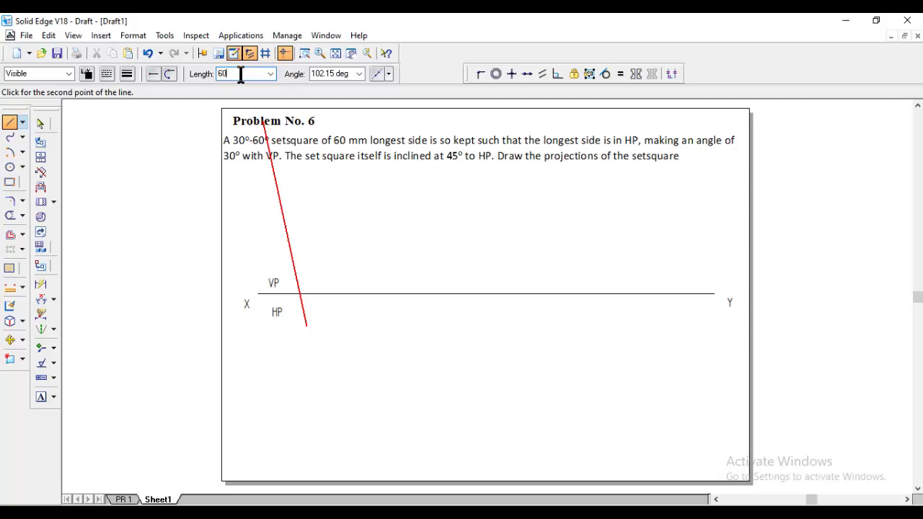
pyautogui.write('0')
pyautogui.press('Tab')
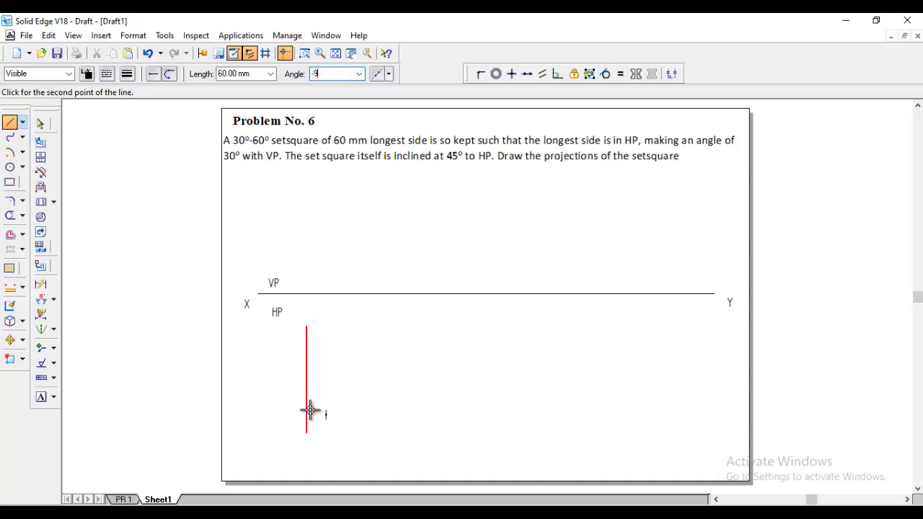
pyautogui.press('Tab')
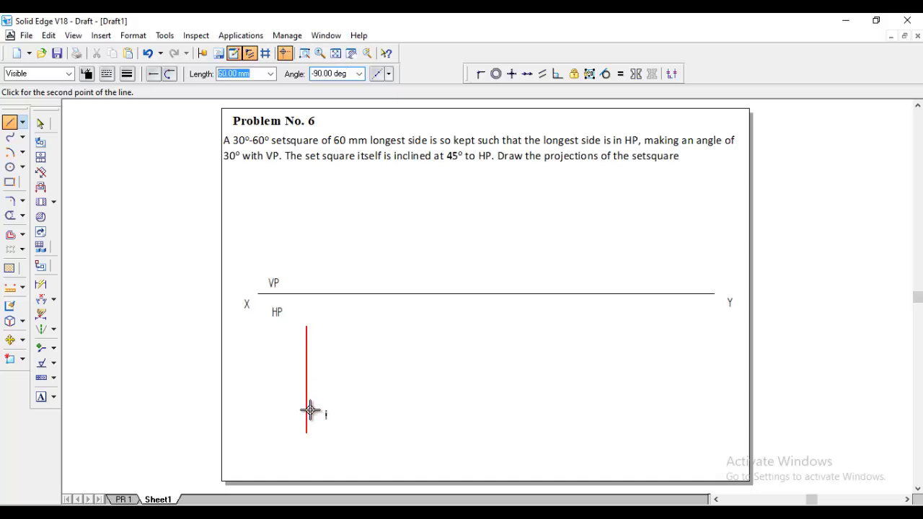
pyautogui.click(316, 409)
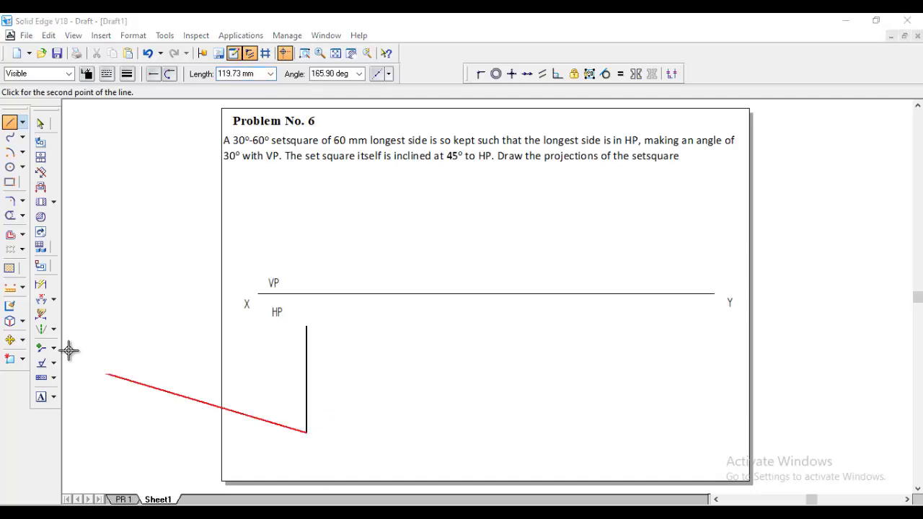
pyautogui.rightClick(310, 409)
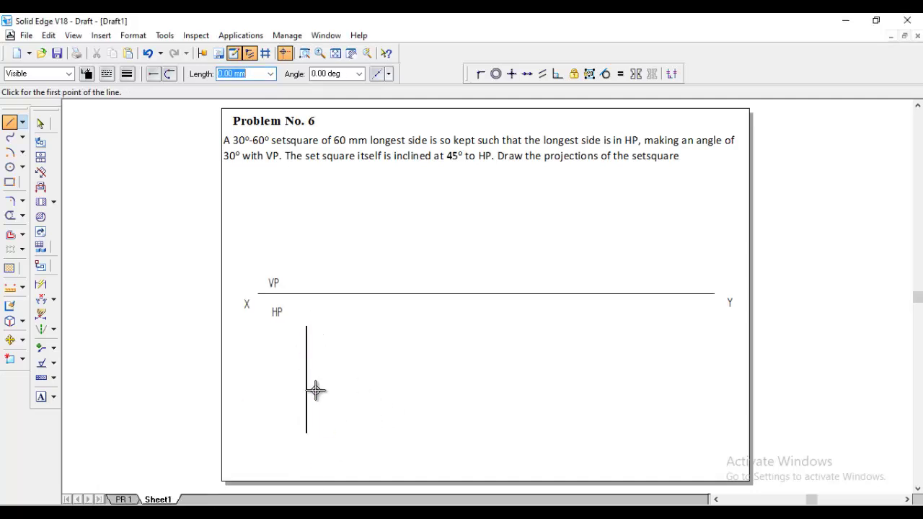
pyautogui.click(40, 285)
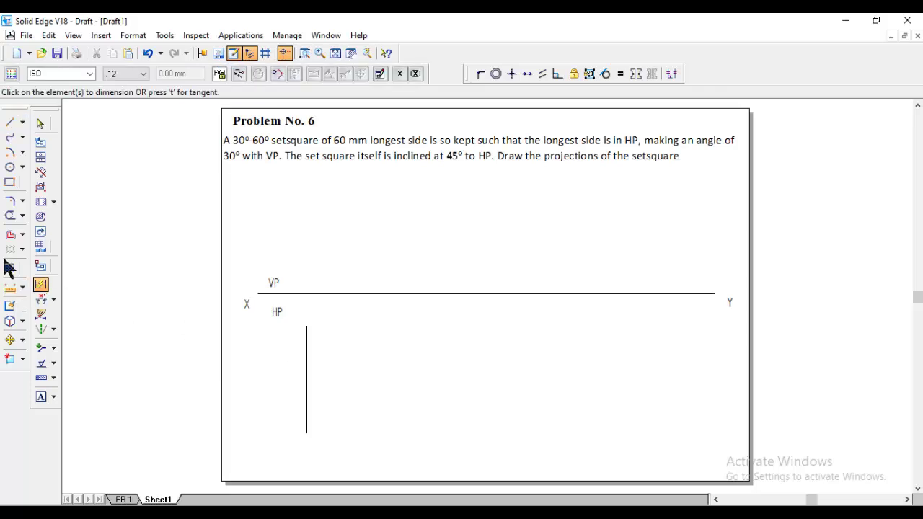
# Step: Add a 60 mm SmartDimension to the left of the vertical line
pyautogui.click(305, 376)
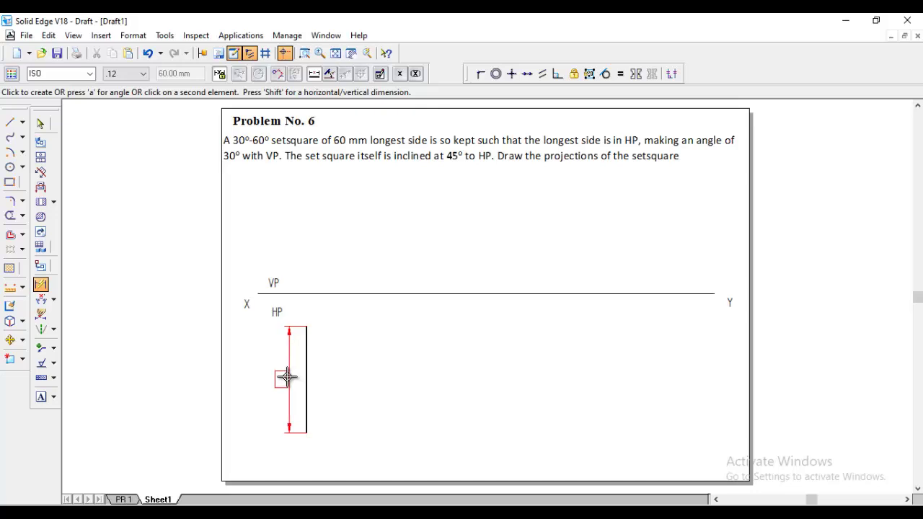
pyautogui.click(287, 376)
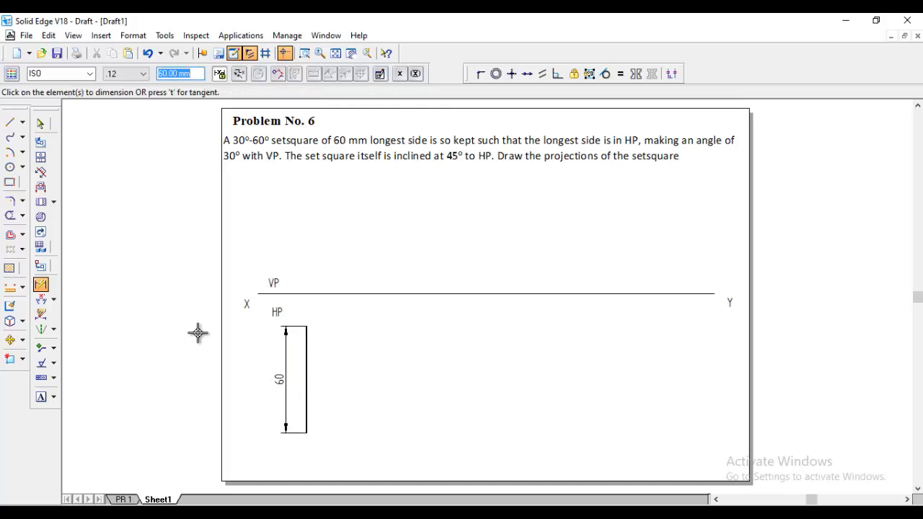
pyautogui.click(41, 286)
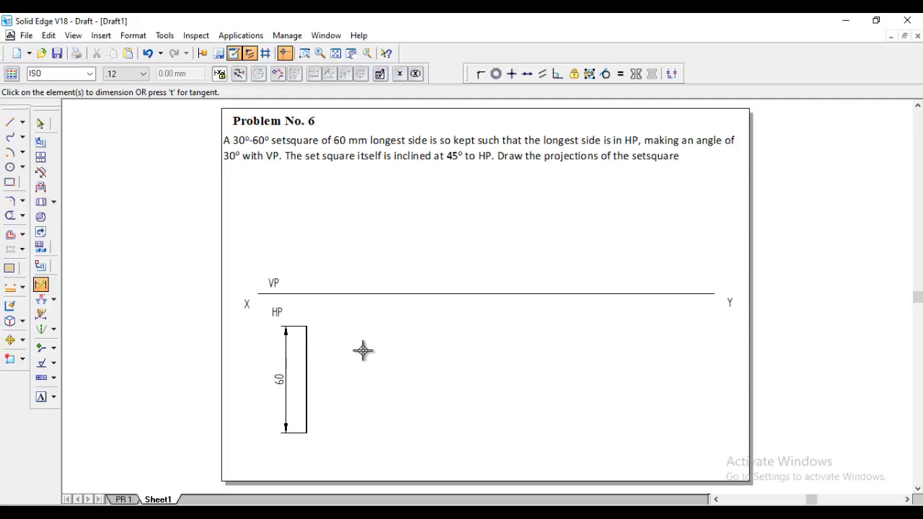
pyautogui.click(10, 122)
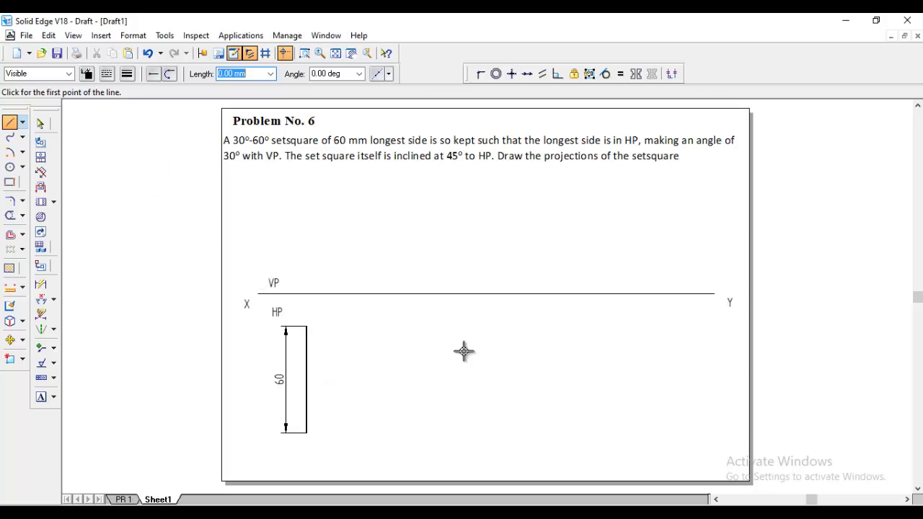
# Step: Draw two crossing slanted lines from the bottom and top ends of the 60 mm line
pyautogui.click(307, 432)
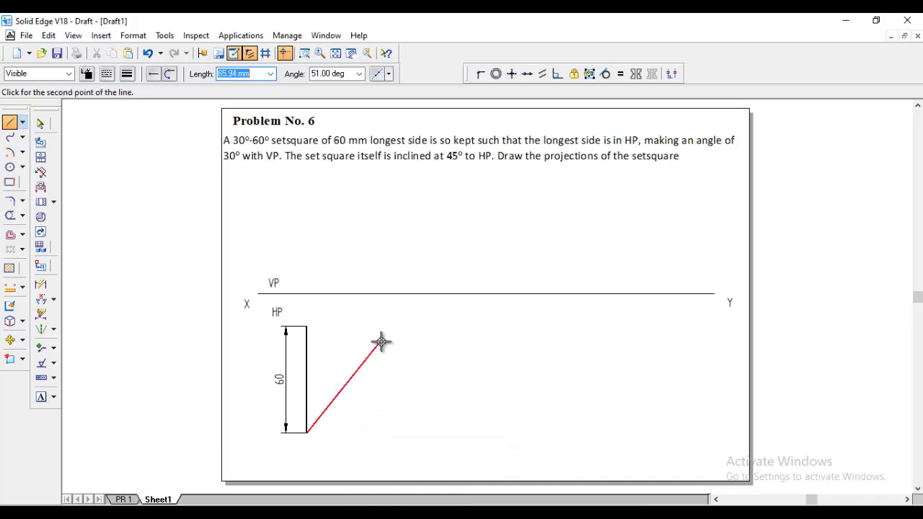
pyautogui.click(404, 310)
pyautogui.rightClick(491, 380)
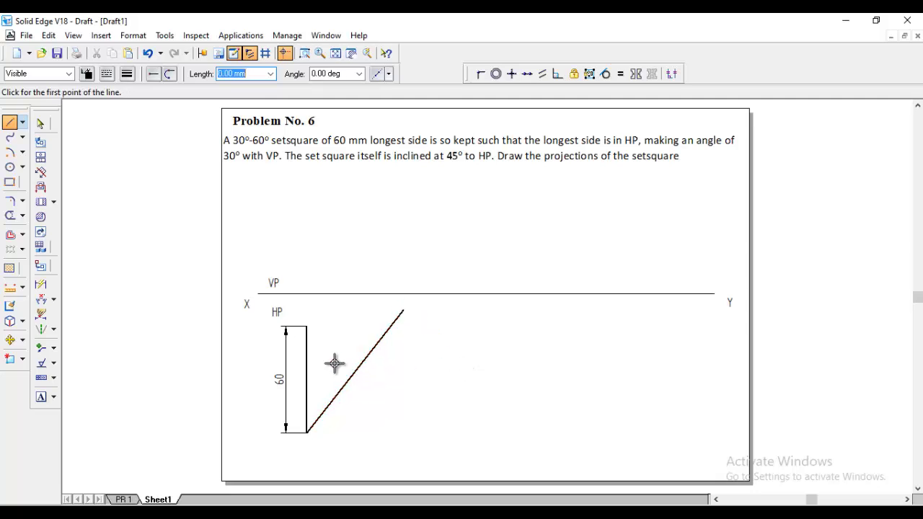
pyautogui.click(307, 327)
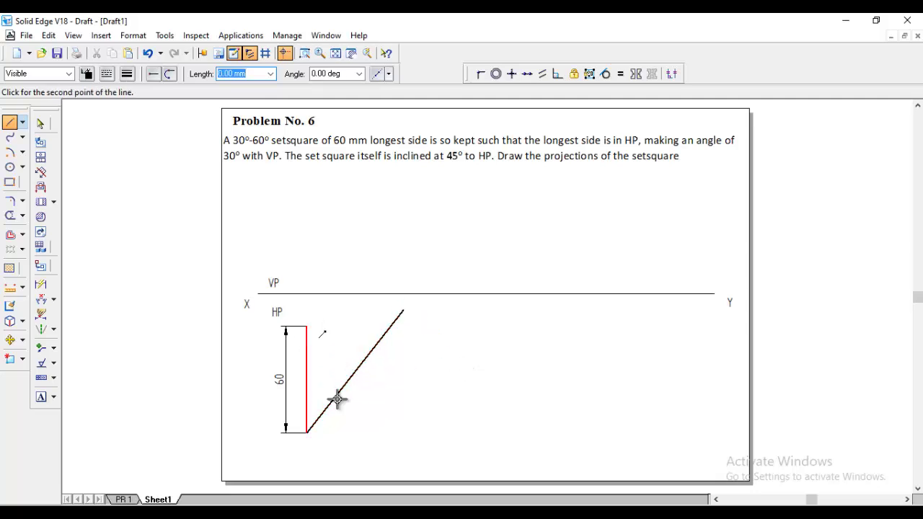
pyautogui.click(386, 452)
pyautogui.rightClick(439, 383)
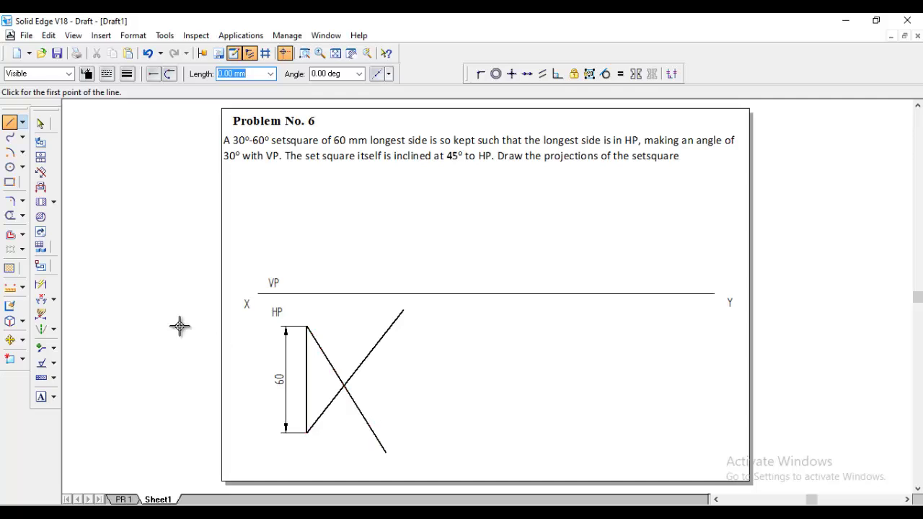
pyautogui.click(41, 300)
pyautogui.click(55, 301)
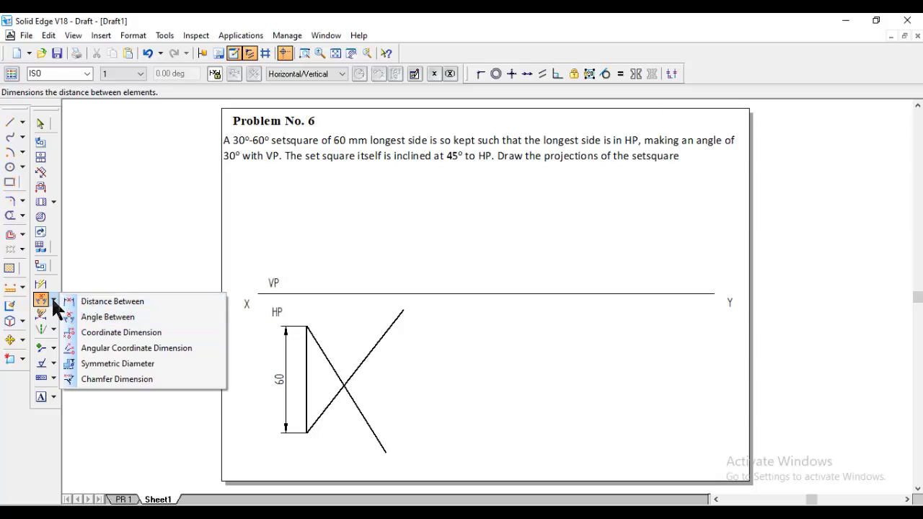
# Step: Dimension the first sloping line at 30° against the vertical side with Angle Between
pyautogui.click(98, 321)
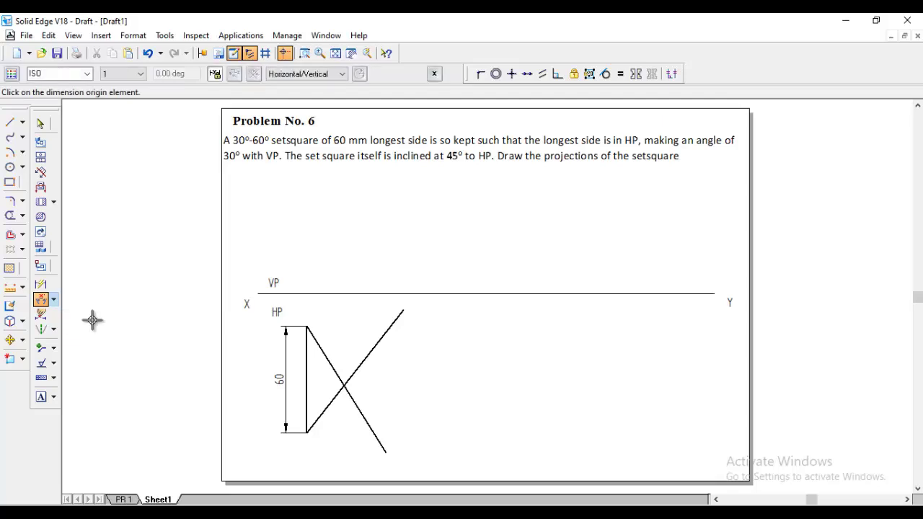
pyautogui.click(306, 358)
pyautogui.click(329, 360)
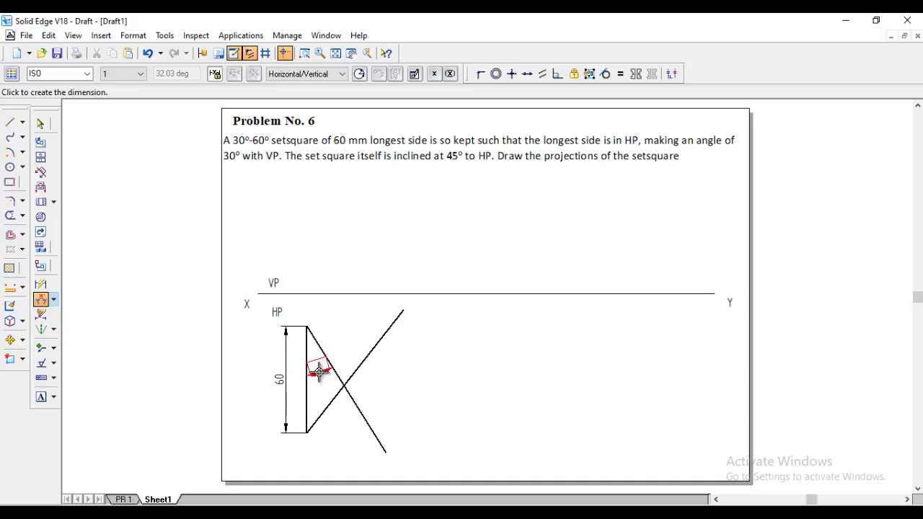
pyautogui.click(320, 373)
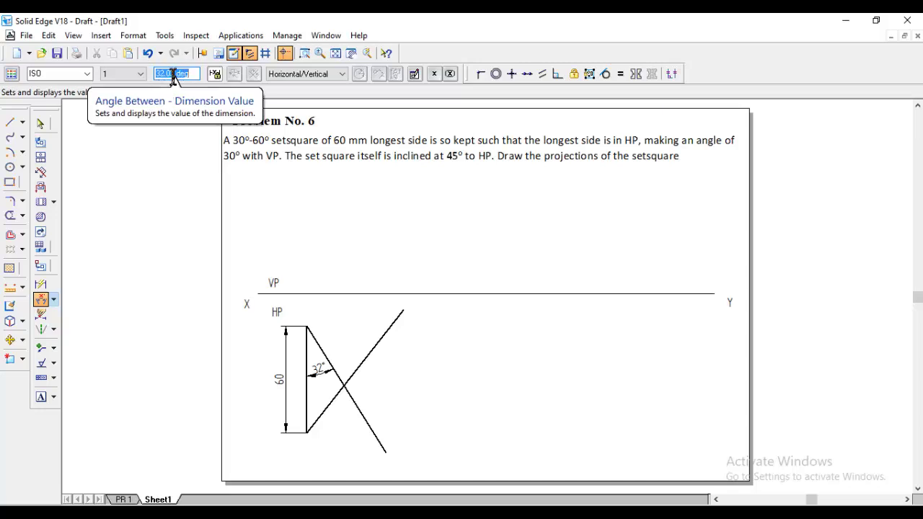
pyautogui.write('30')
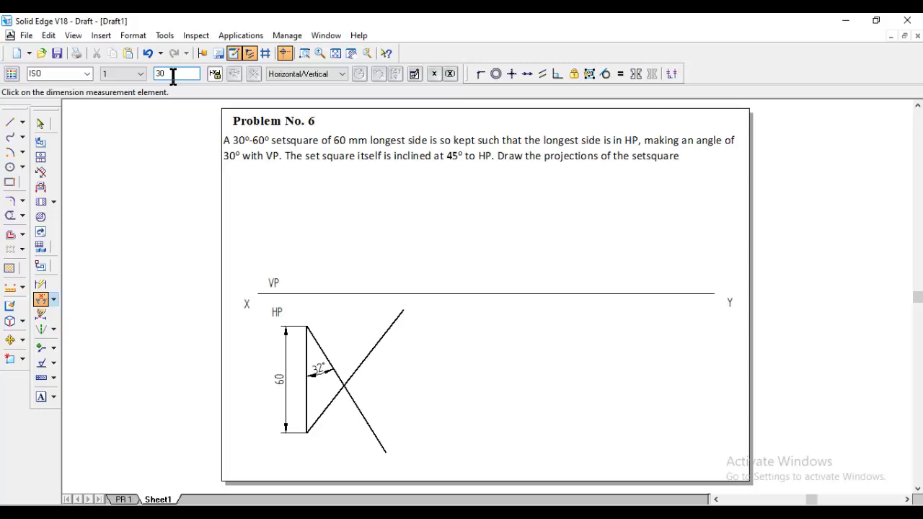
pyautogui.press('Return')
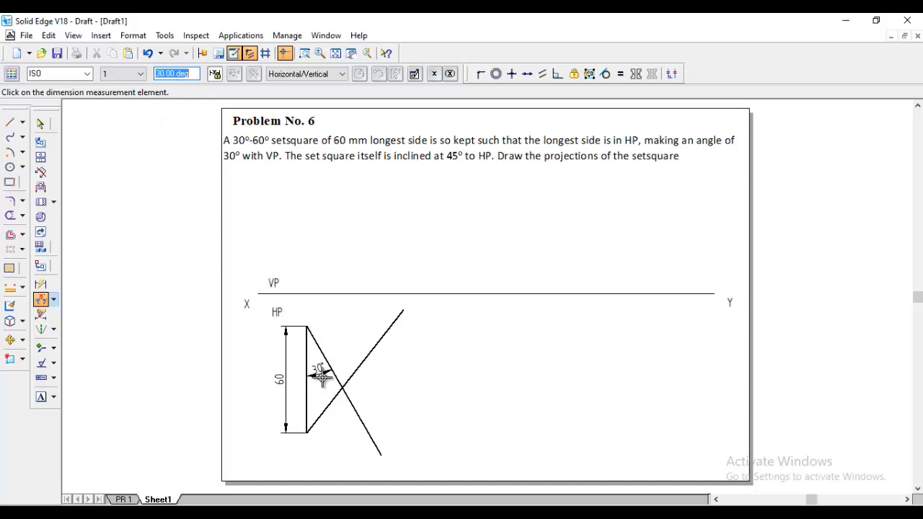
# Step: Dimension the other sloping line at 60° against the vertical side
pyautogui.click(41, 301)
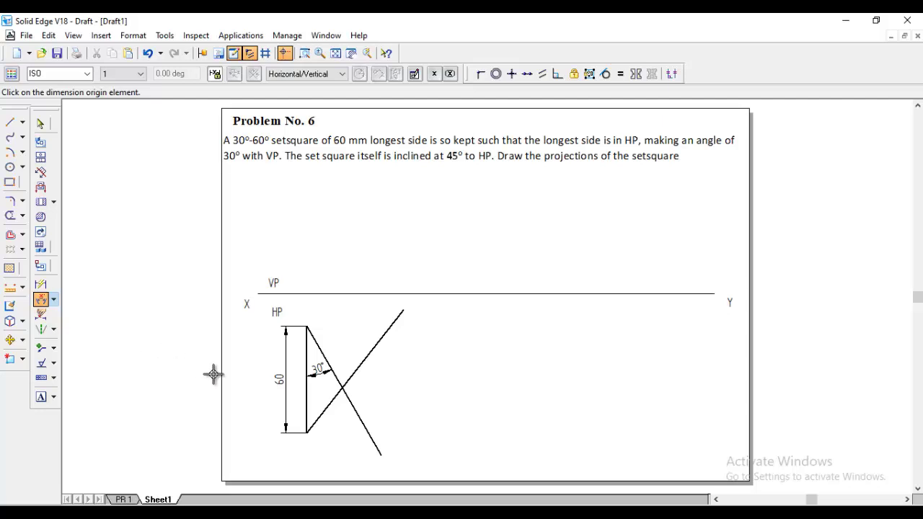
pyautogui.click(324, 406)
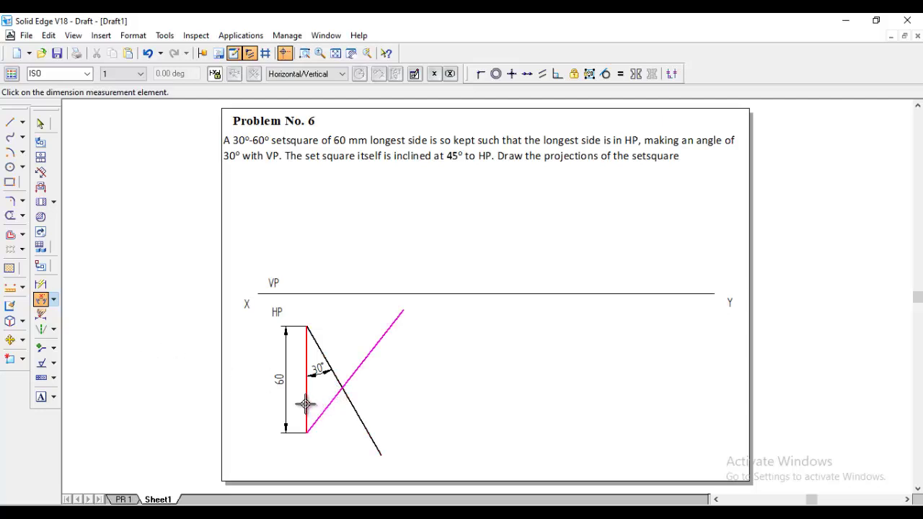
pyautogui.click(306, 405)
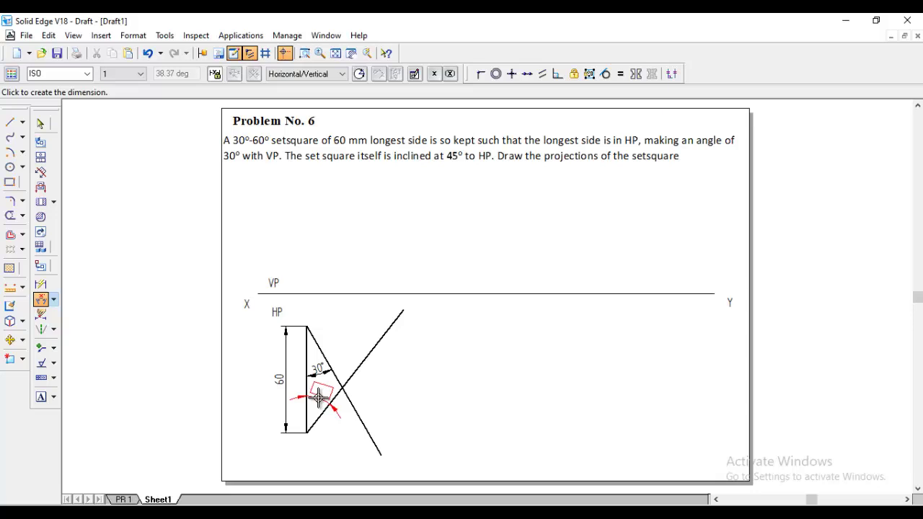
pyautogui.click(318, 398)
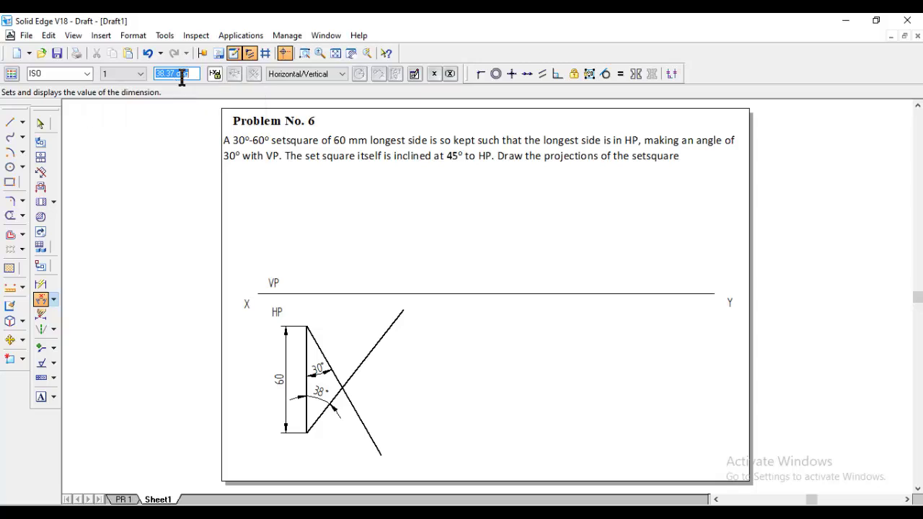
pyautogui.write('60')
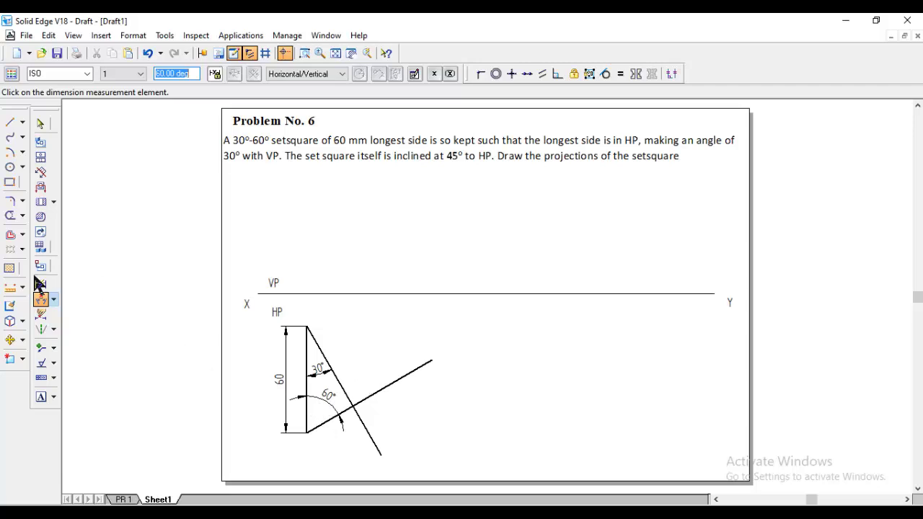
# Step: Trim the two overshooting sloping-line ends to close the triangle
pyautogui.click(9, 217)
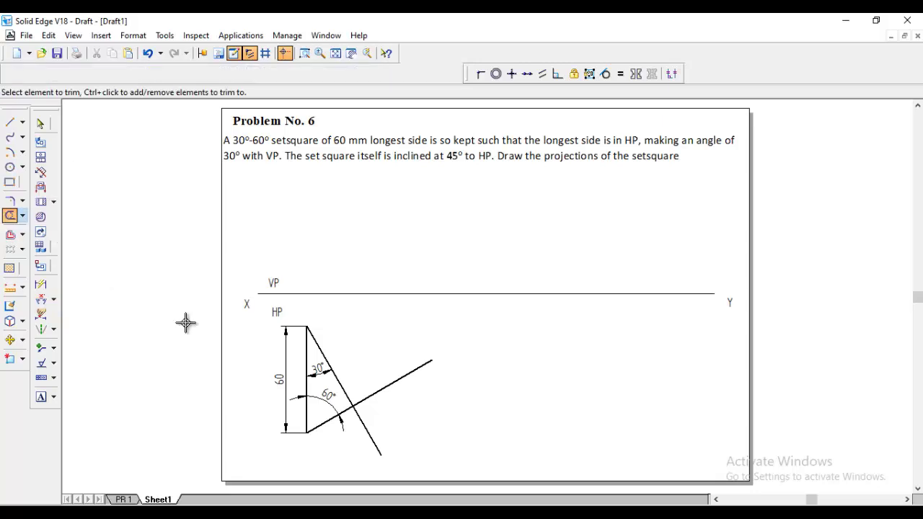
pyautogui.click(378, 391)
pyautogui.click(368, 431)
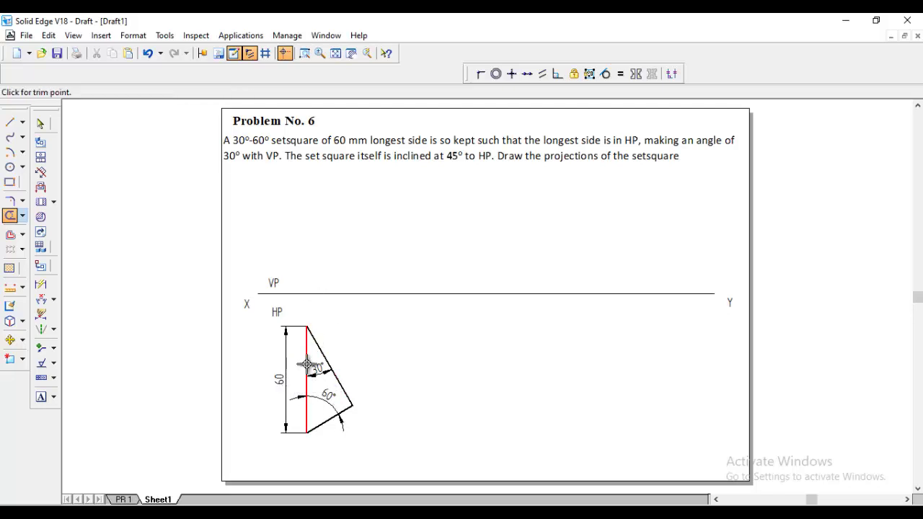
pyautogui.click(41, 123)
pyautogui.click(9, 123)
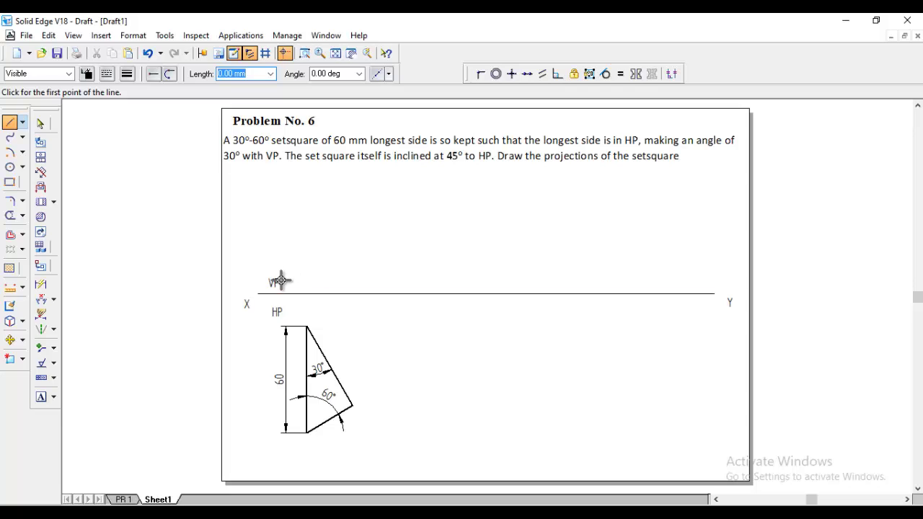
# Step: Label the triangle's top, bottom and right corners a, b and c
pyautogui.click(40, 396)
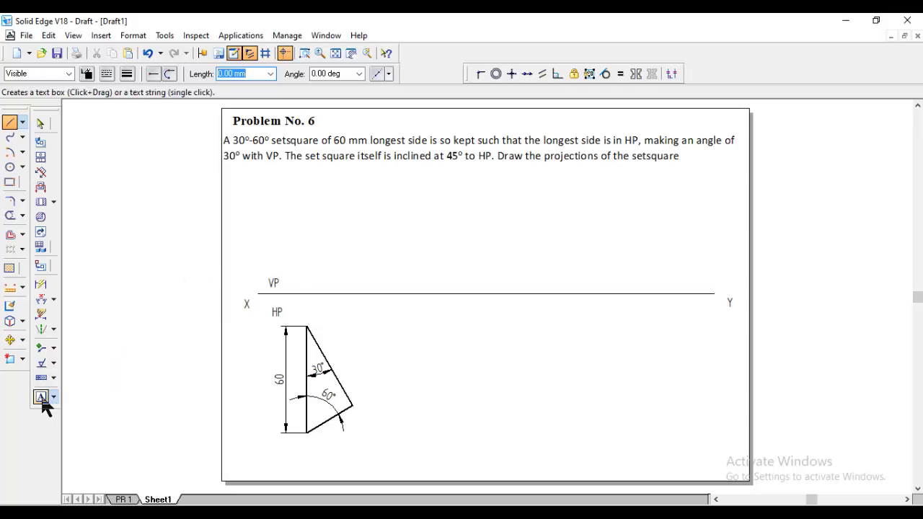
pyautogui.click(297, 312)
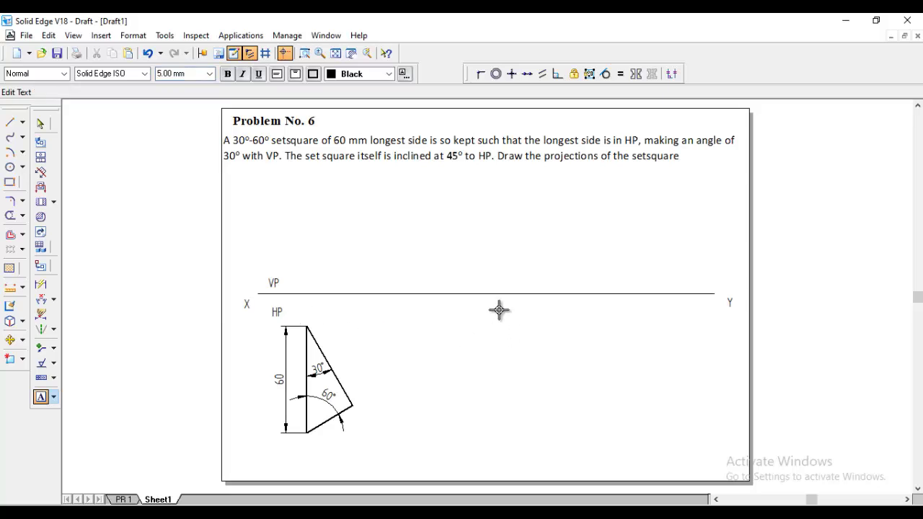
pyautogui.click(305, 441)
pyautogui.write('b')
pyautogui.click(361, 420)
pyautogui.write('c')
pyautogui.click(9, 123)
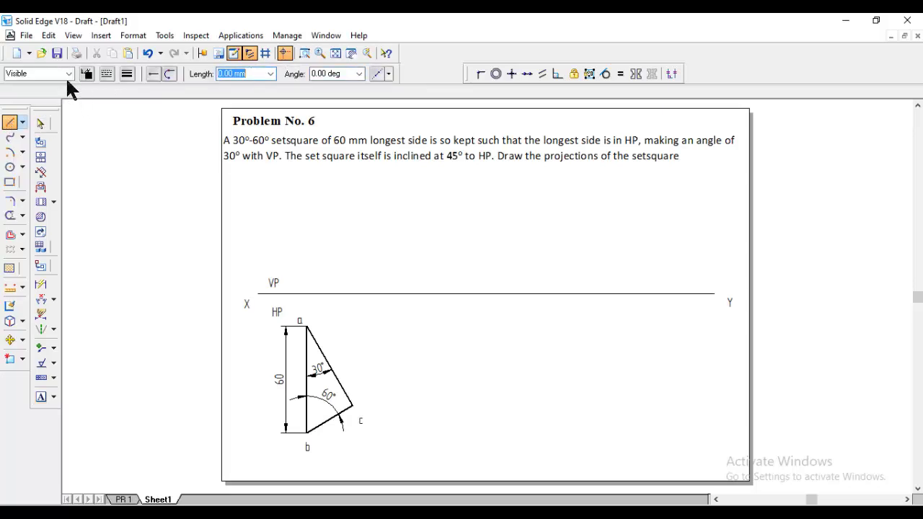
# Step: Draw Normal-style vertical projectors from corners a and c up to the XY line
pyautogui.click(66, 75)
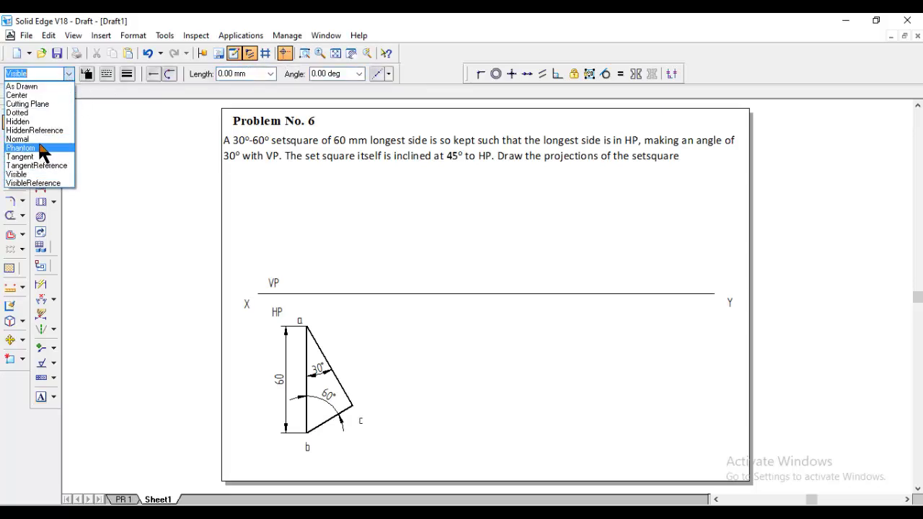
pyautogui.click(33, 139)
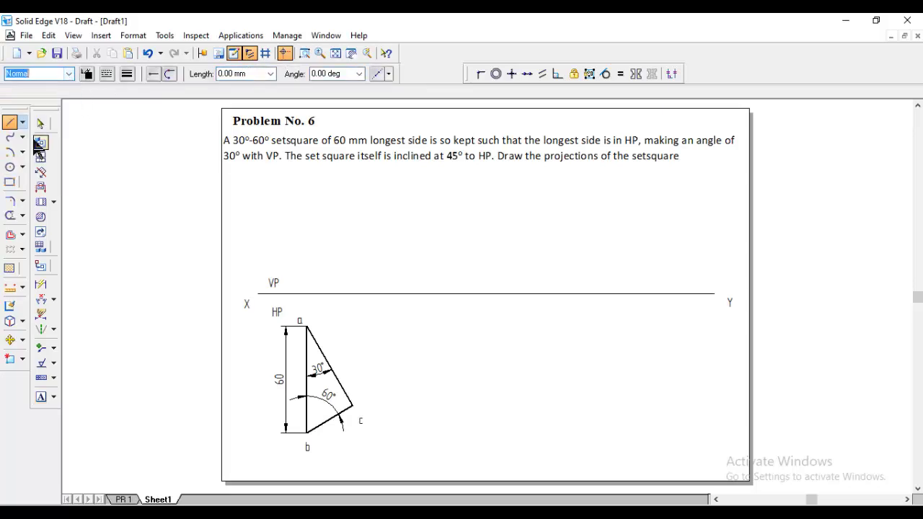
pyautogui.click(306, 326)
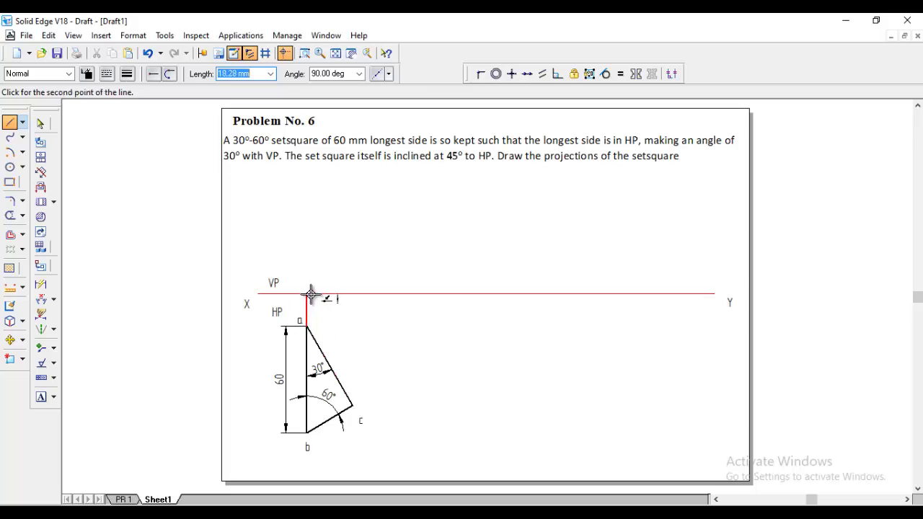
pyautogui.click(311, 294)
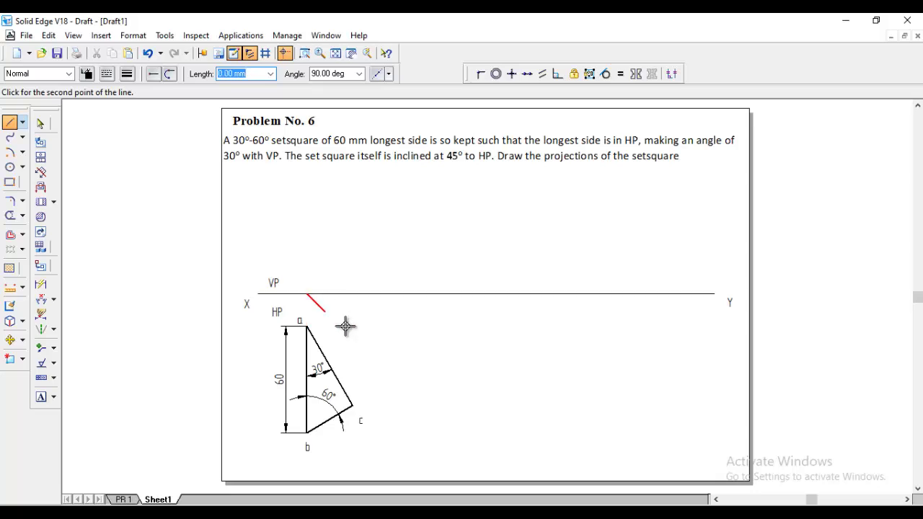
pyautogui.click(353, 406)
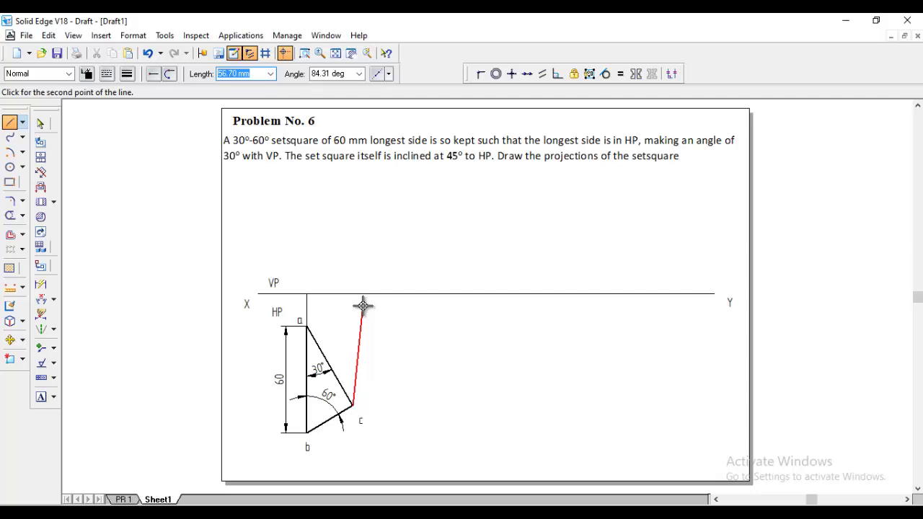
pyautogui.click(329, 74)
pyautogui.write('90')
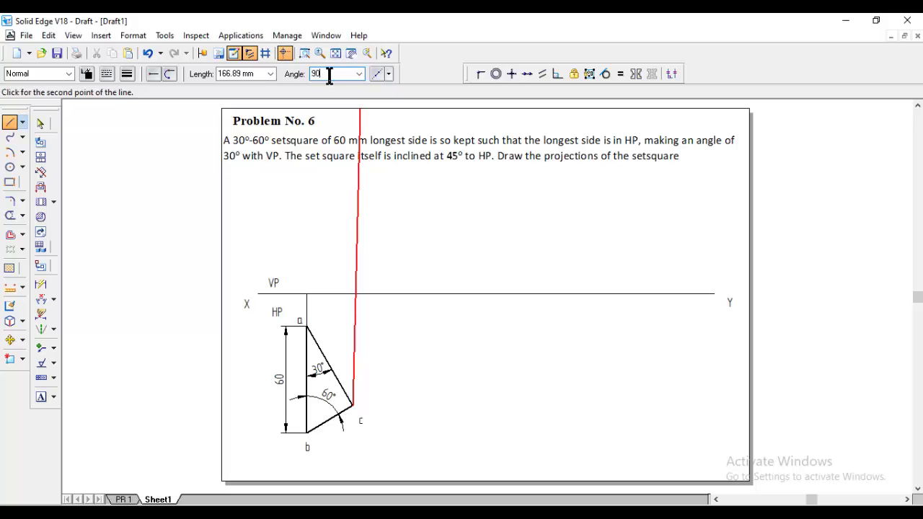
pyautogui.press('Tab')
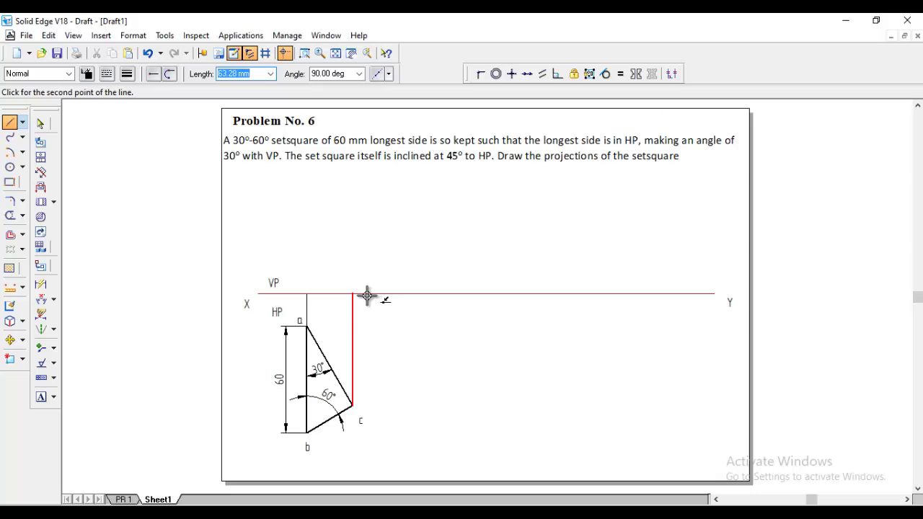
pyautogui.rightClick(423, 363)
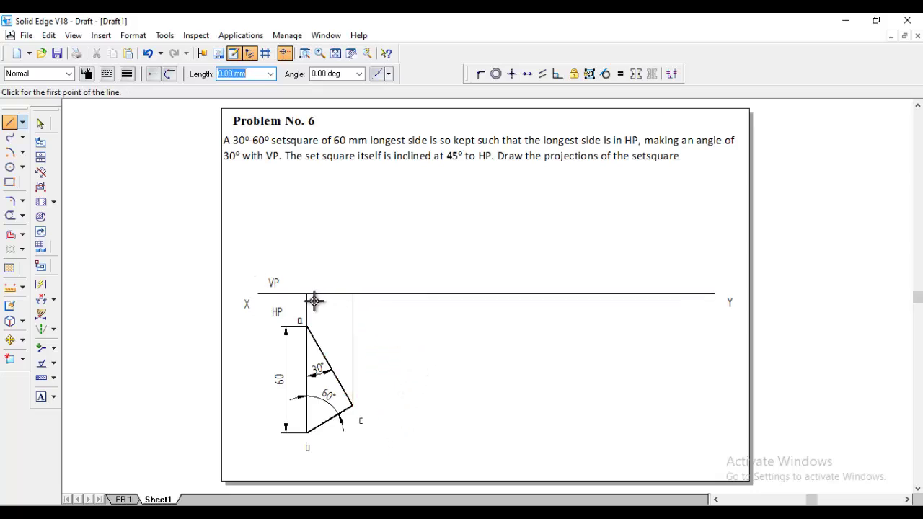
# Step: Draw the Visible-style front-view line along XY between the two projectors
pyautogui.click(69, 74)
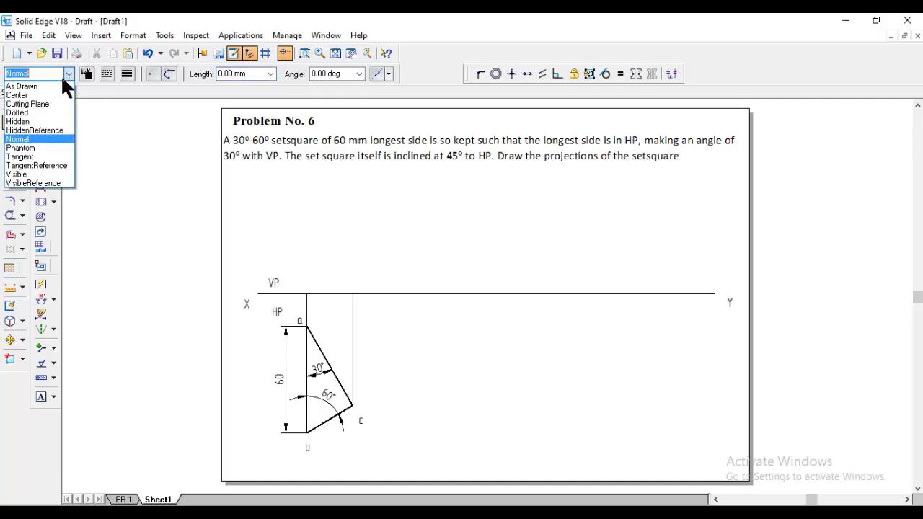
pyautogui.click(20, 169)
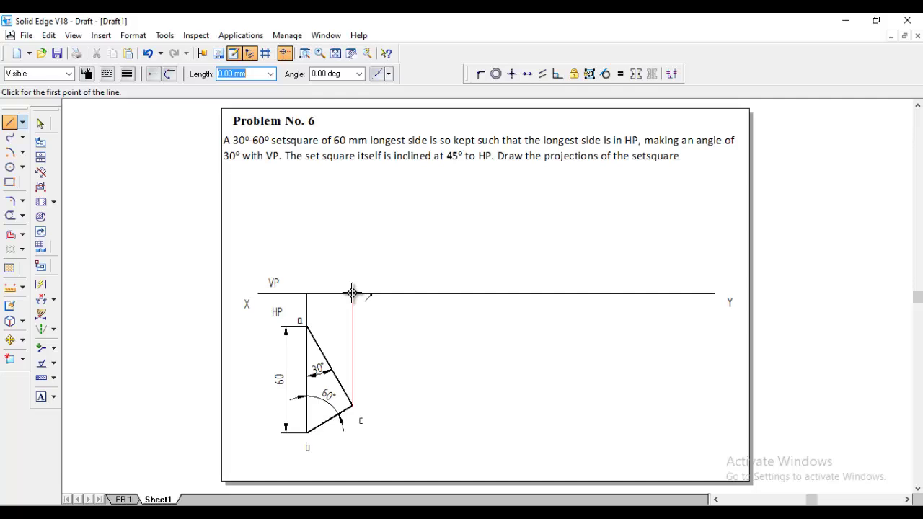
pyautogui.click(352, 293)
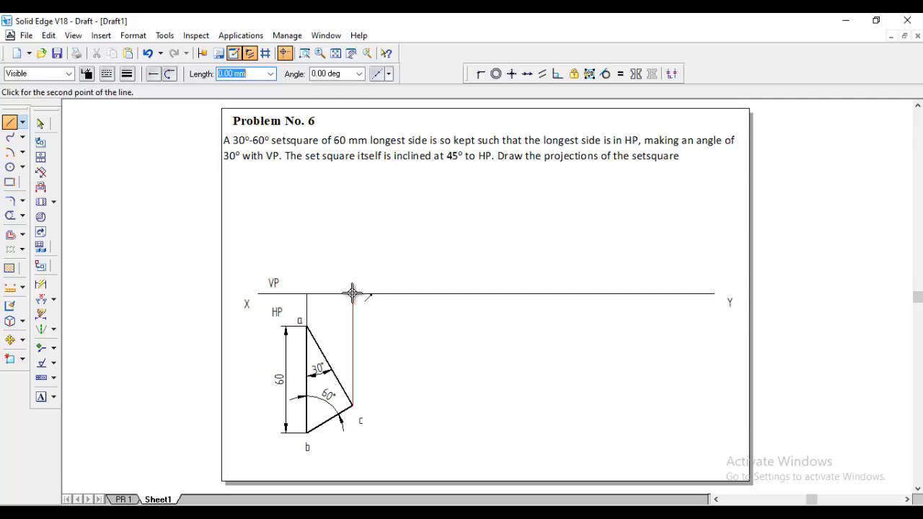
pyautogui.click(307, 294)
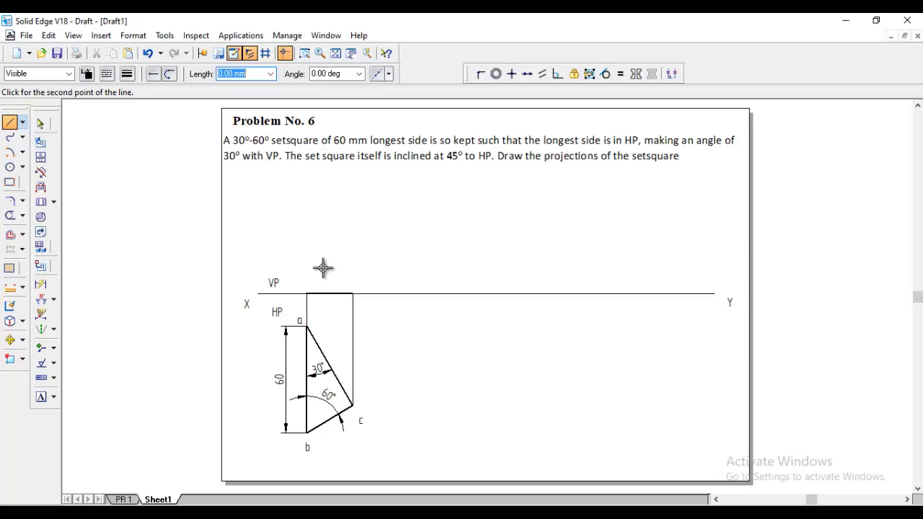
pyautogui.rightClick(335, 251)
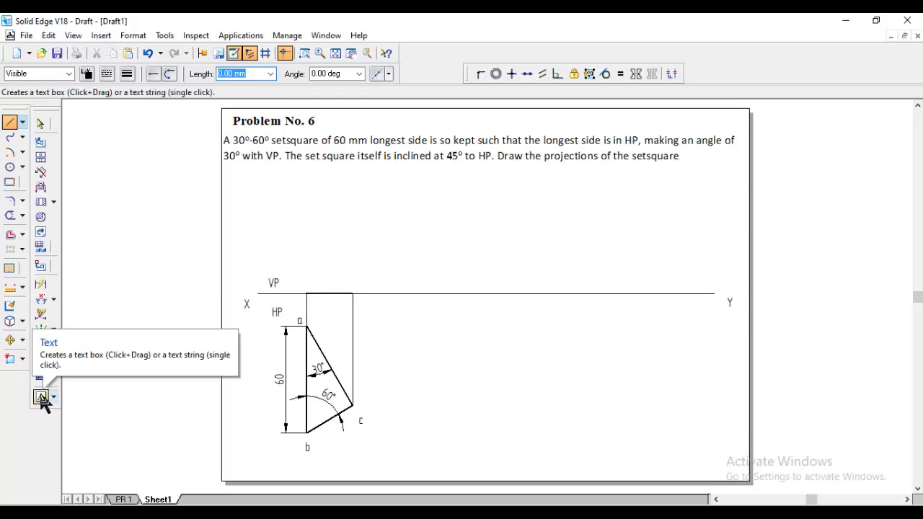
# Step: Place the b'(a') and c' labels just above the XY line
pyautogui.click(40, 399)
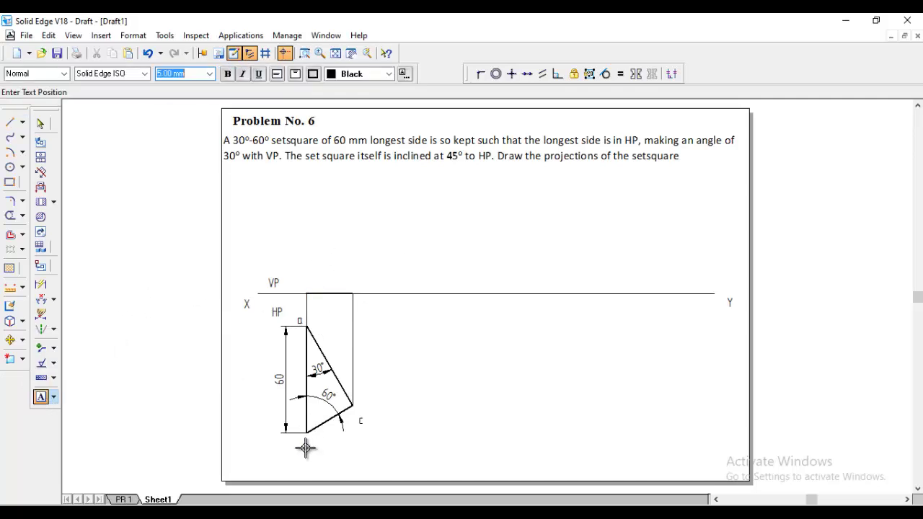
pyautogui.click(297, 276)
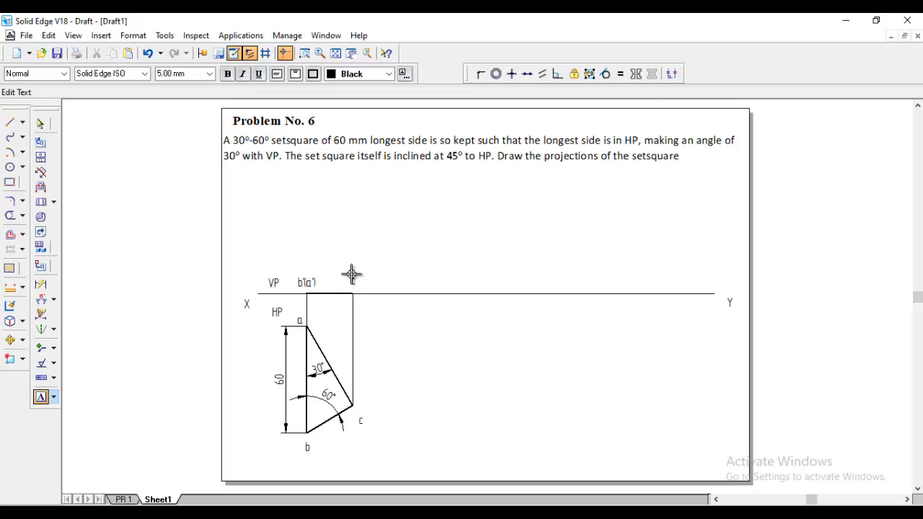
pyautogui.click(352, 274)
pyautogui.write("c'")
# Step: Dimension the b'c' front-view line as 25.98 above it
pyautogui.click(41, 286)
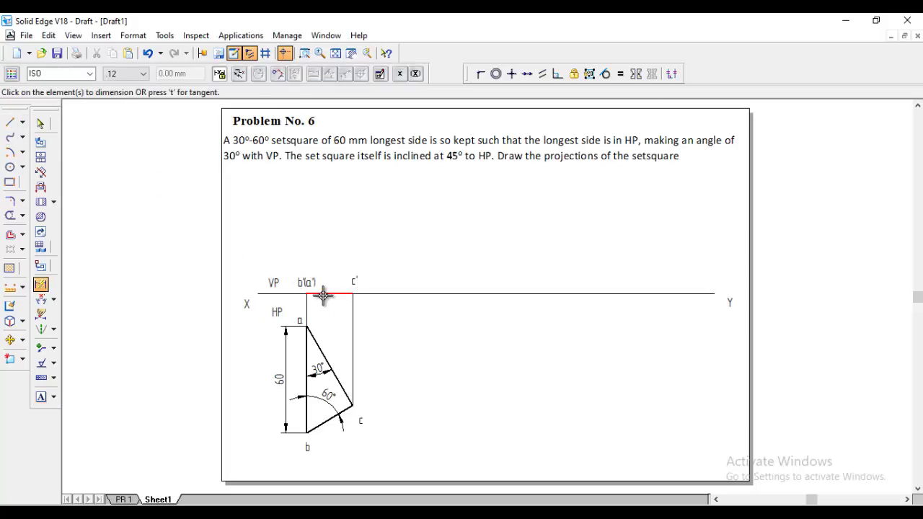
pyautogui.click(324, 293)
pyautogui.click(326, 261)
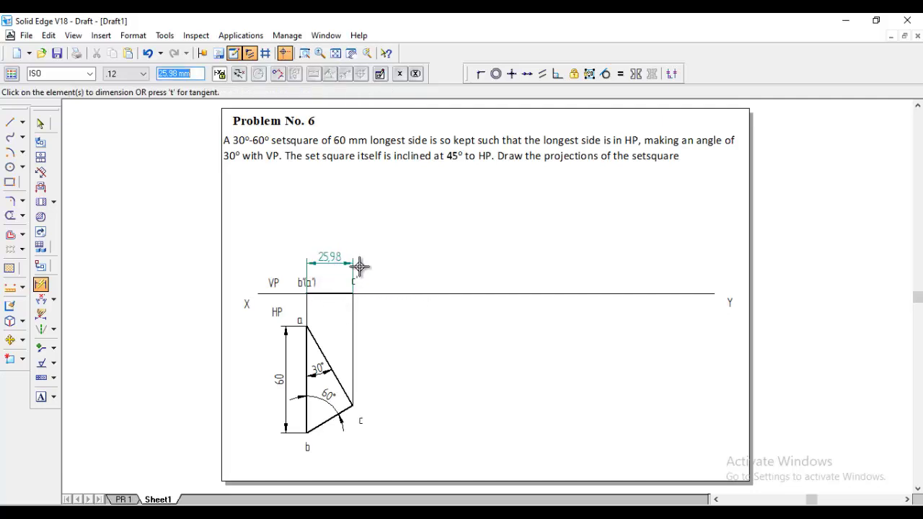
pyautogui.click(10, 123)
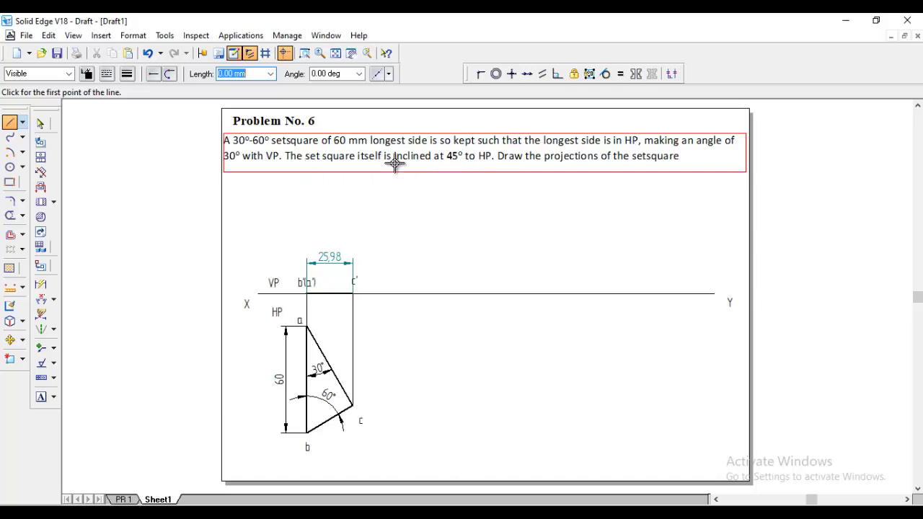
# Step: Draw a 25.98 mm line at 45° starting on the XY line right of c'
pyautogui.click(389, 293)
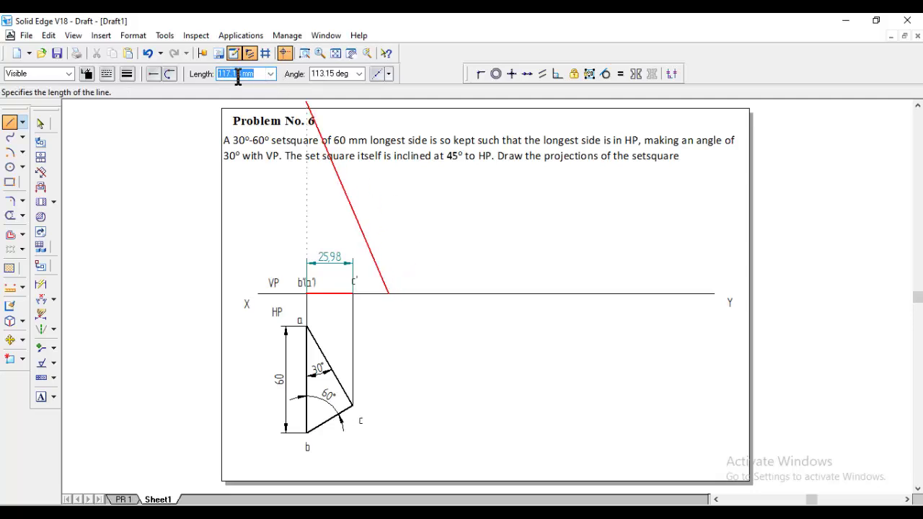
pyautogui.write('25.98')
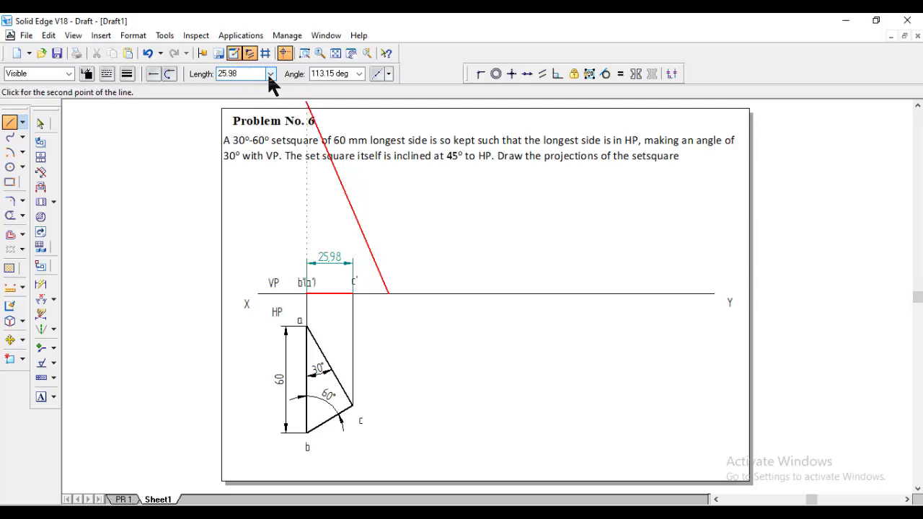
pyautogui.press('Tab')
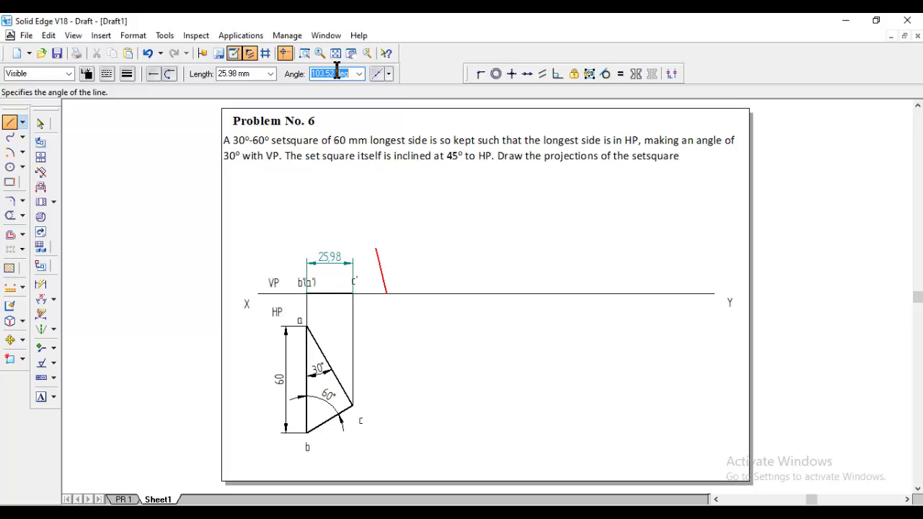
pyautogui.write('45')
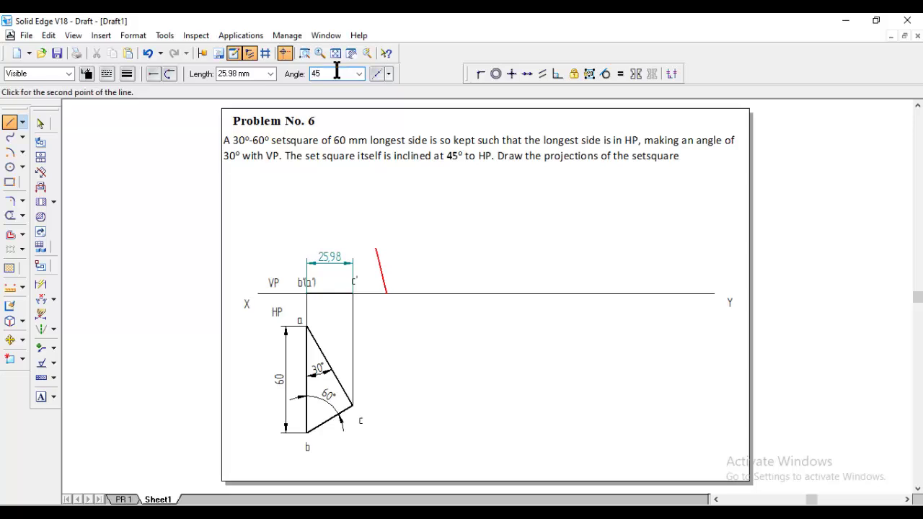
pyautogui.press('Return')
pyautogui.press('Escape')
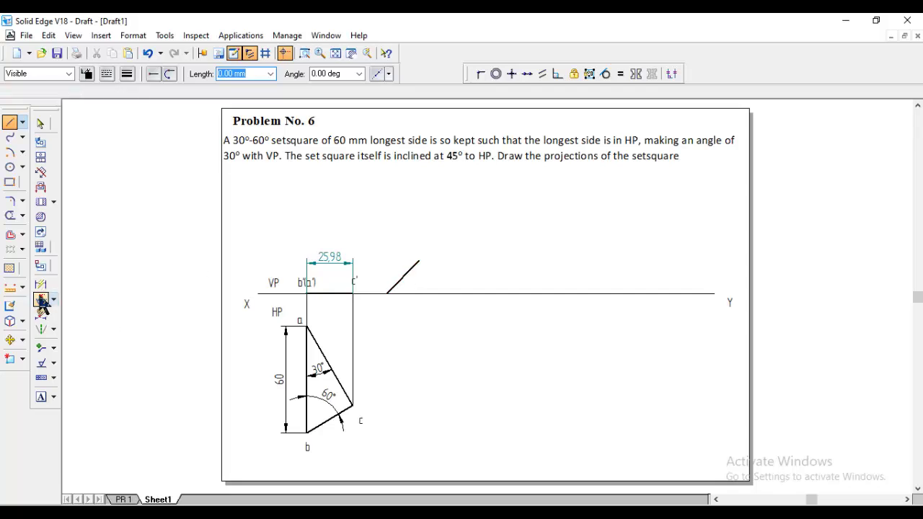
# Step: Dimension the angle between the new line and the XY line as 45°
pyautogui.click(41, 300)
pyautogui.click(415, 281)
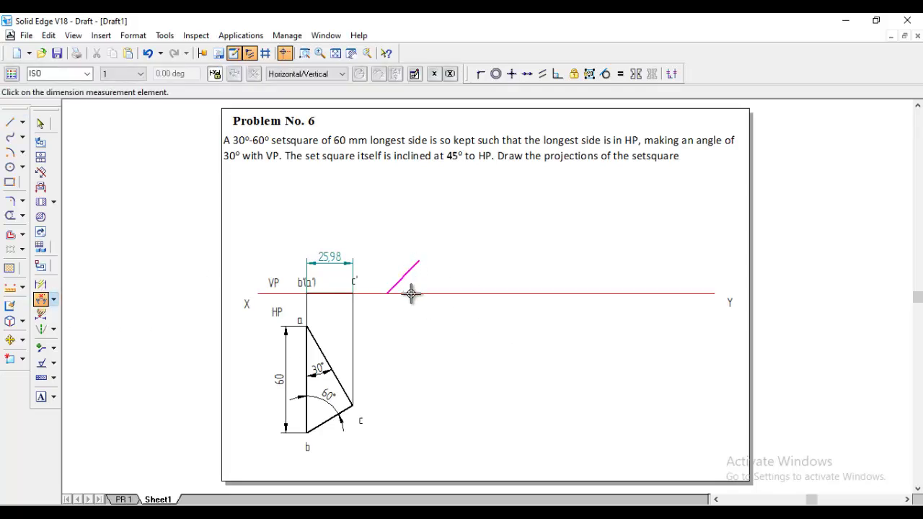
pyautogui.click(411, 293)
pyautogui.click(407, 287)
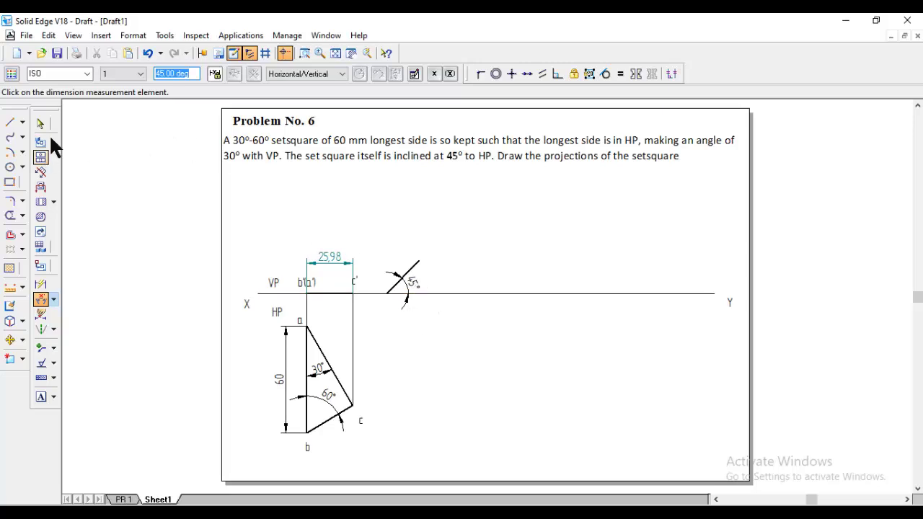
# Step: Copy the b'(a') label to the foot of the 45° line
pyautogui.click(10, 342)
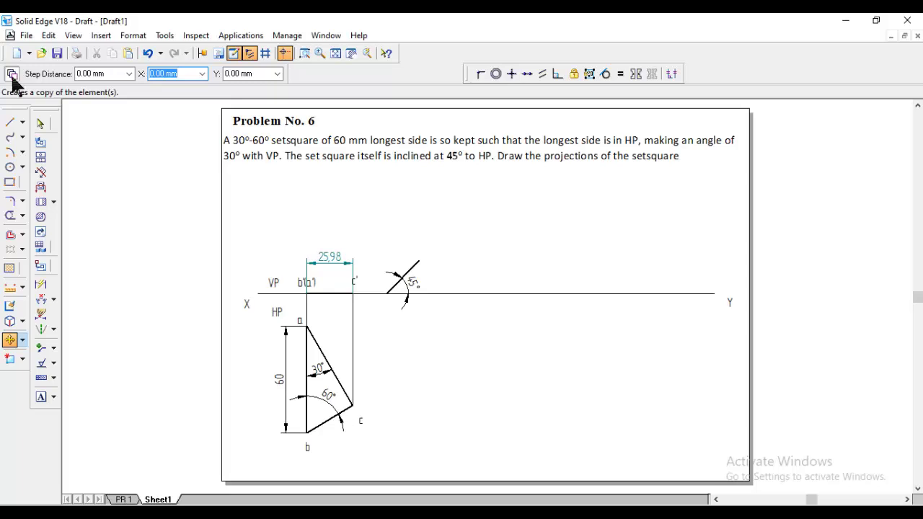
pyautogui.click(11, 75)
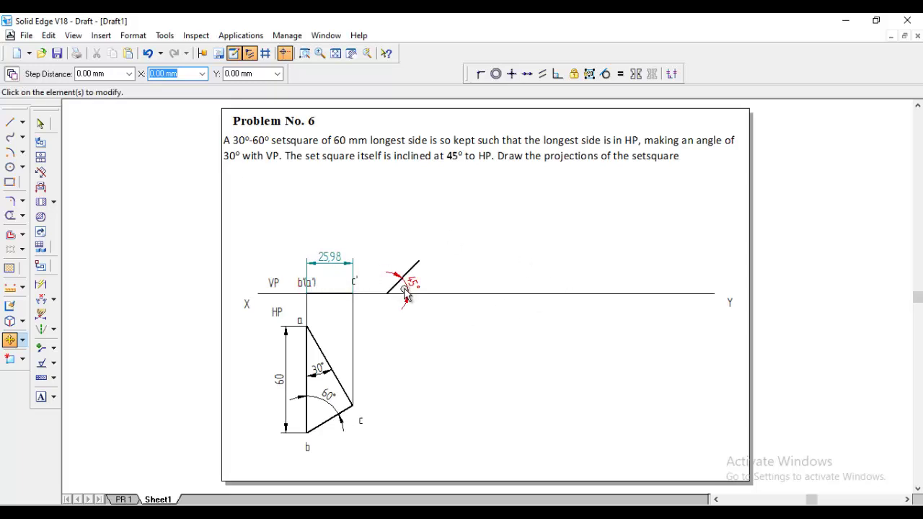
pyautogui.click(319, 283)
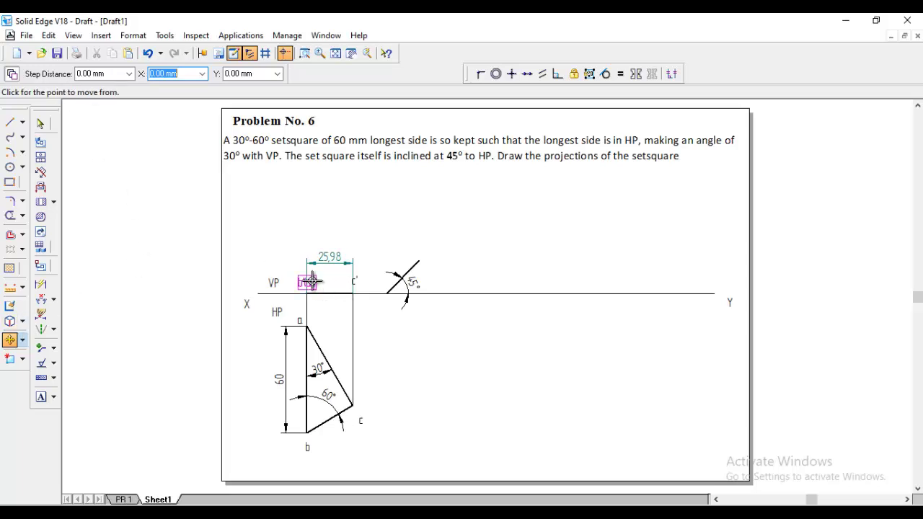
pyautogui.click(380, 286)
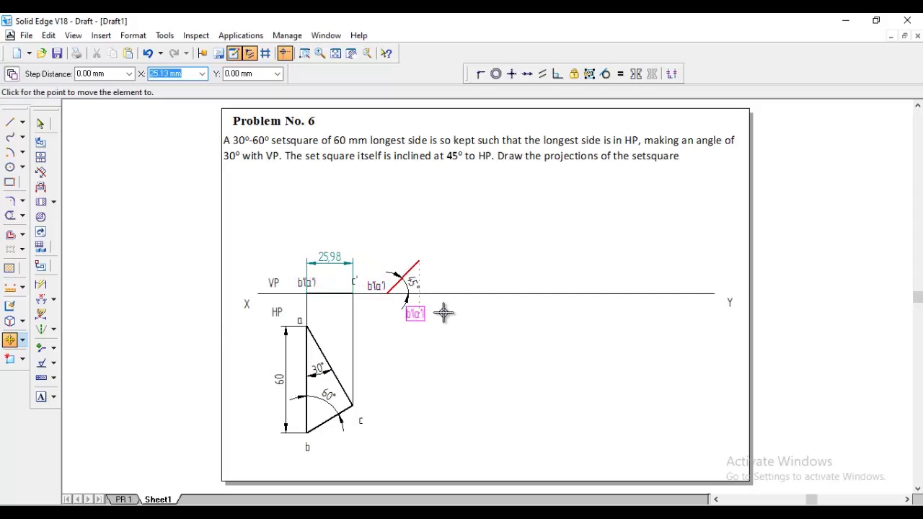
pyautogui.rightClick(468, 237)
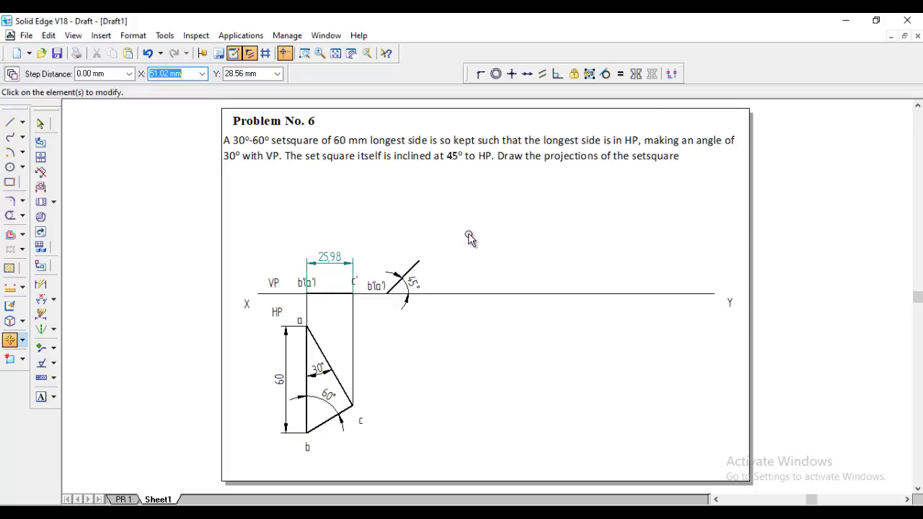
# Step: Copy the c' label to the top end of the 45° line
pyautogui.click(358, 278)
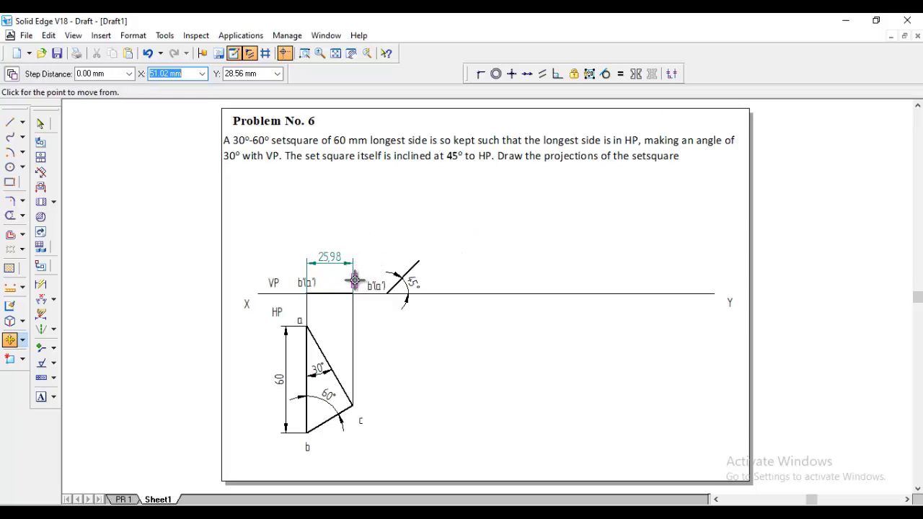
pyautogui.click(354, 280)
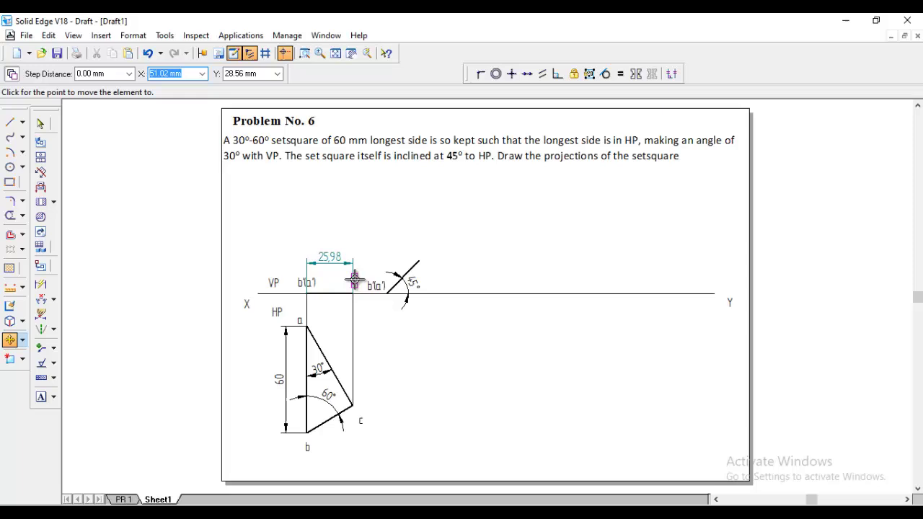
pyautogui.click(422, 248)
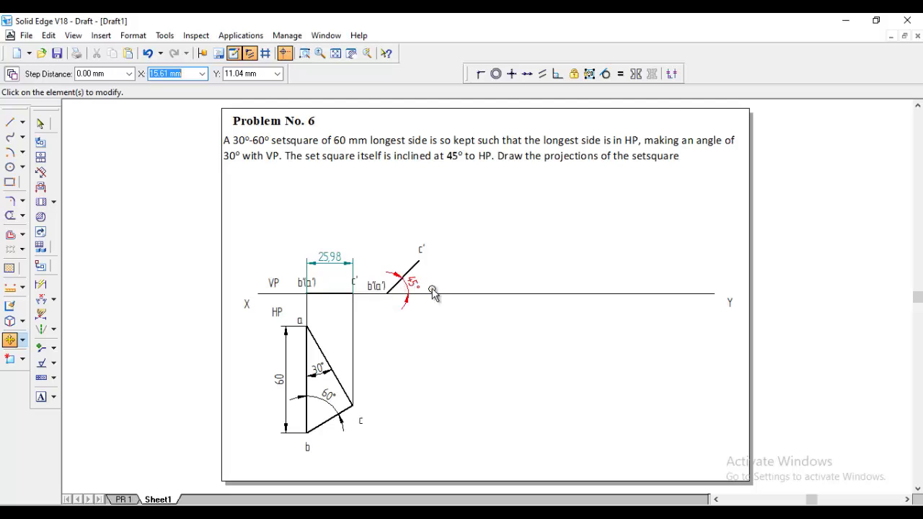
# Step: In Normal style, drop a projector from b'(a') down to b's level and across to b
pyautogui.click(11, 124)
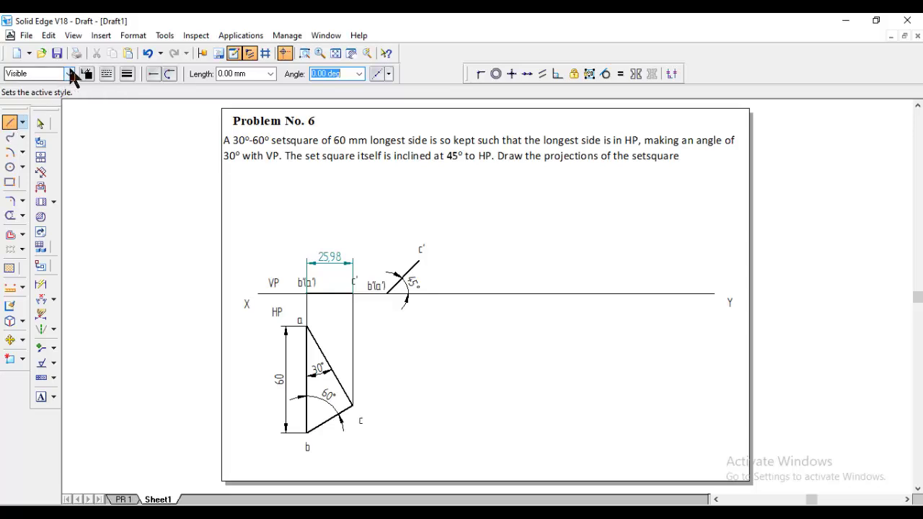
pyautogui.click(69, 73)
pyautogui.click(32, 138)
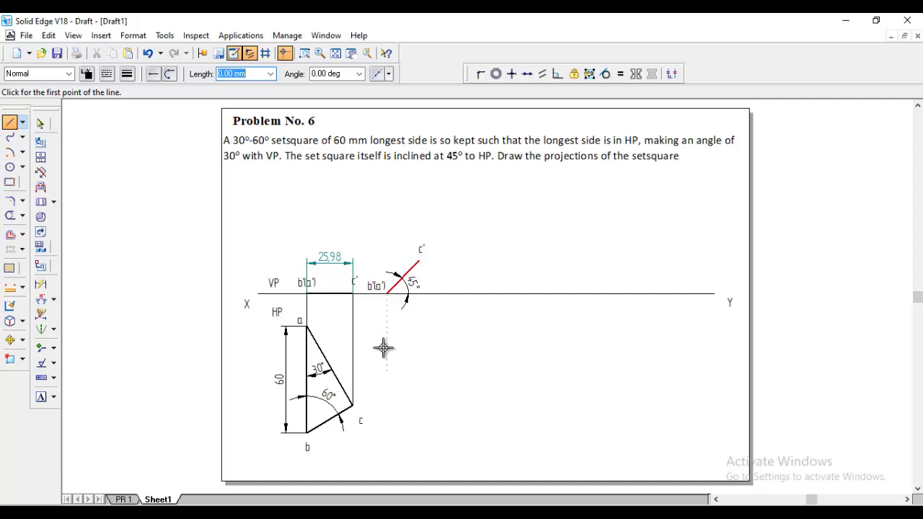
pyautogui.click(386, 294)
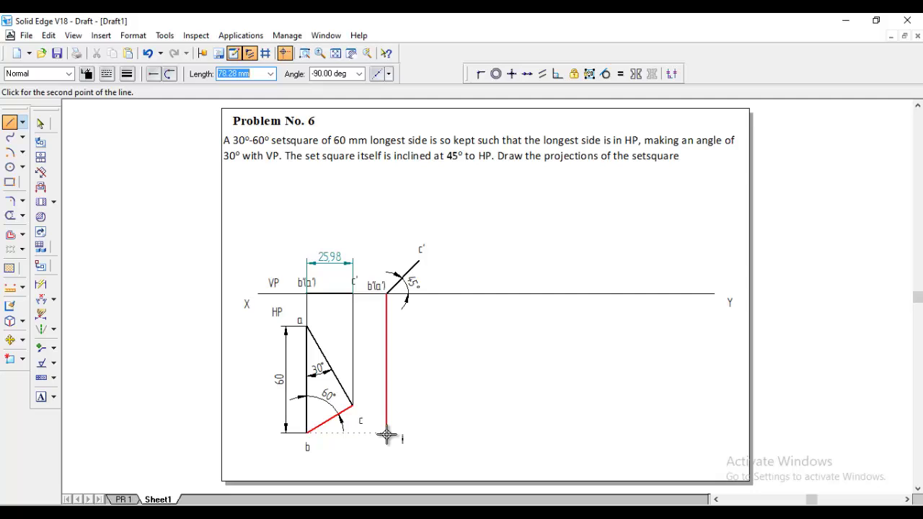
pyautogui.click(387, 432)
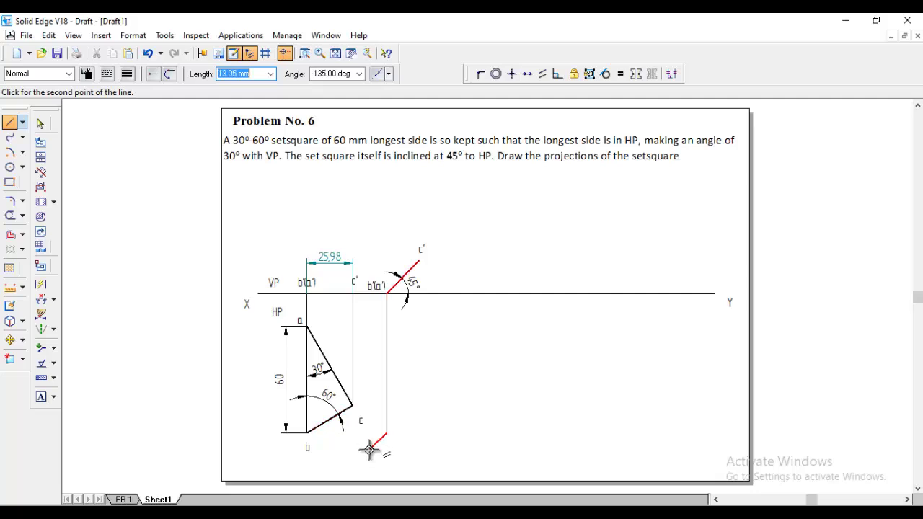
pyautogui.click(308, 431)
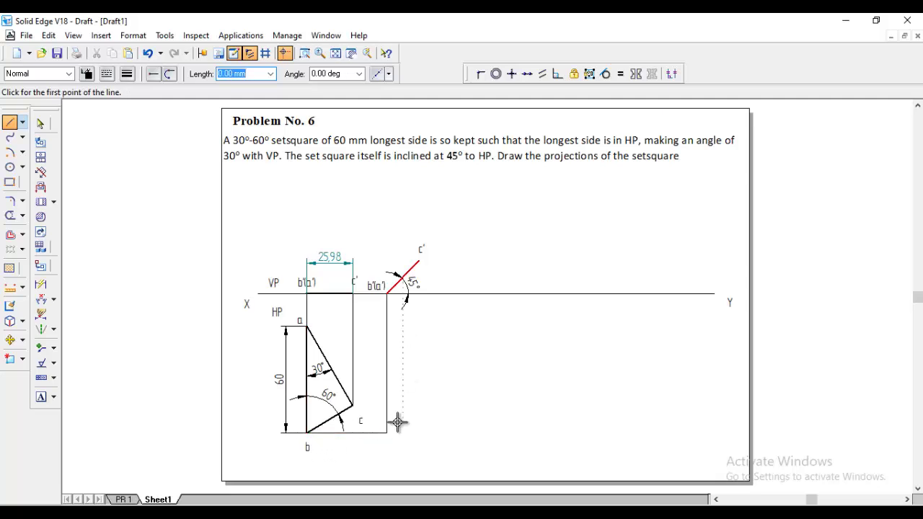
# Step: Draw a projector from a to the vertical line, and one from c' down and across to c
pyautogui.click(307, 326)
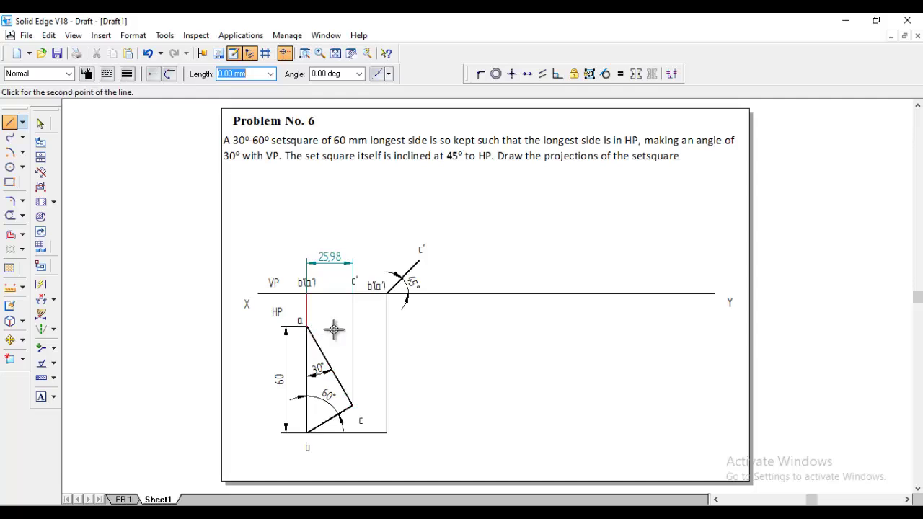
pyautogui.click(387, 326)
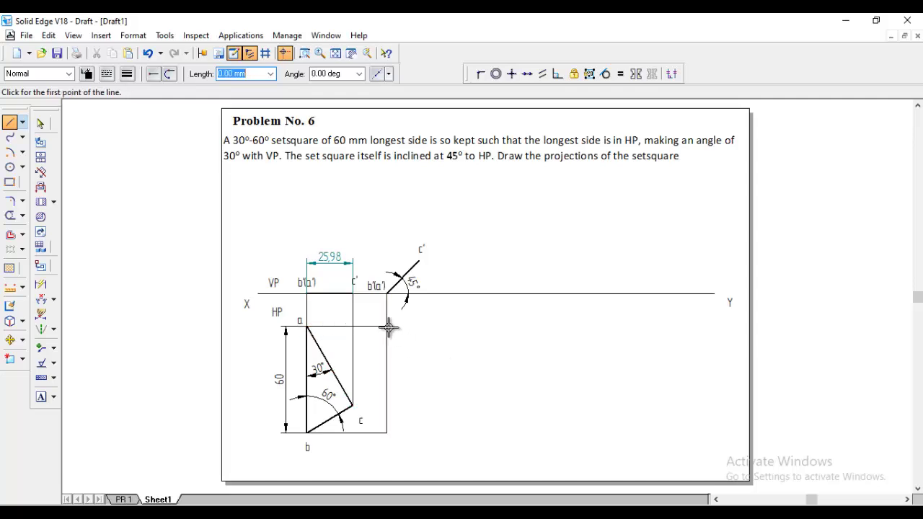
pyautogui.click(419, 261)
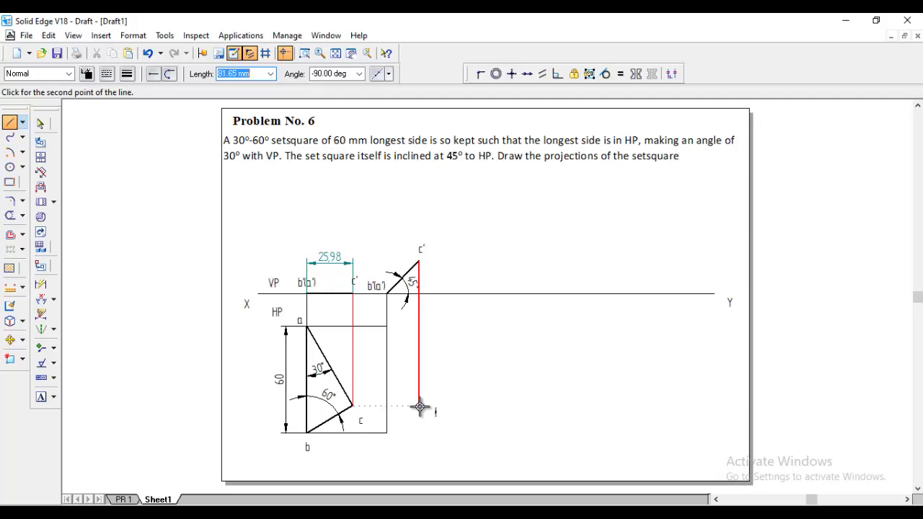
pyautogui.click(419, 406)
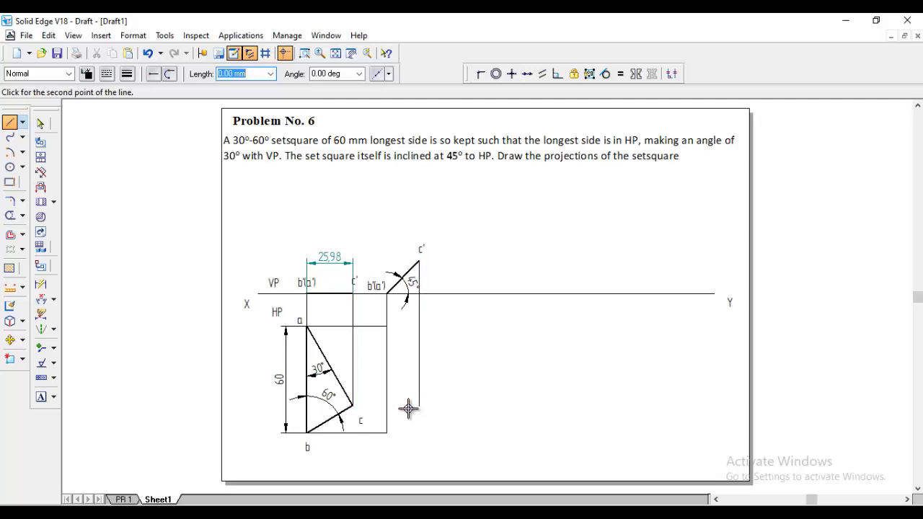
pyautogui.click(354, 406)
pyautogui.rightClick(458, 365)
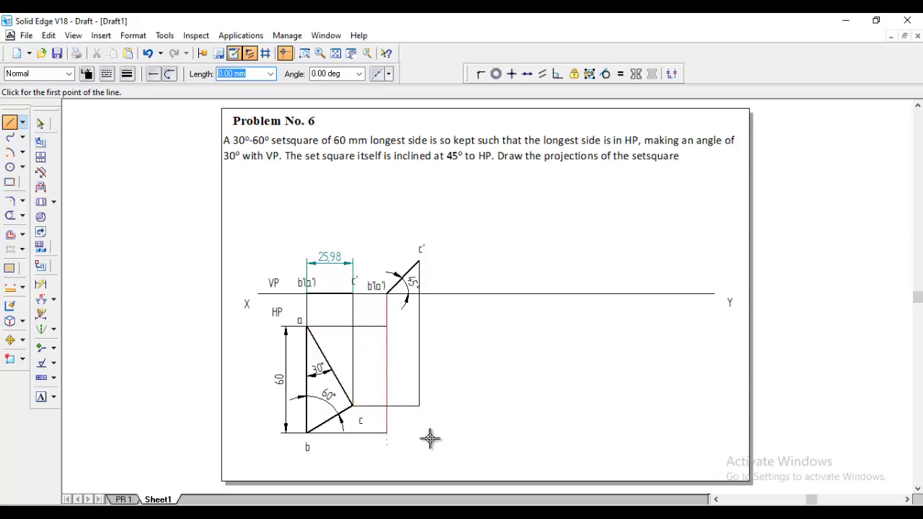
# Step: Copy labels a, b and c to the new projector intersections of the top view
pyautogui.click(11, 341)
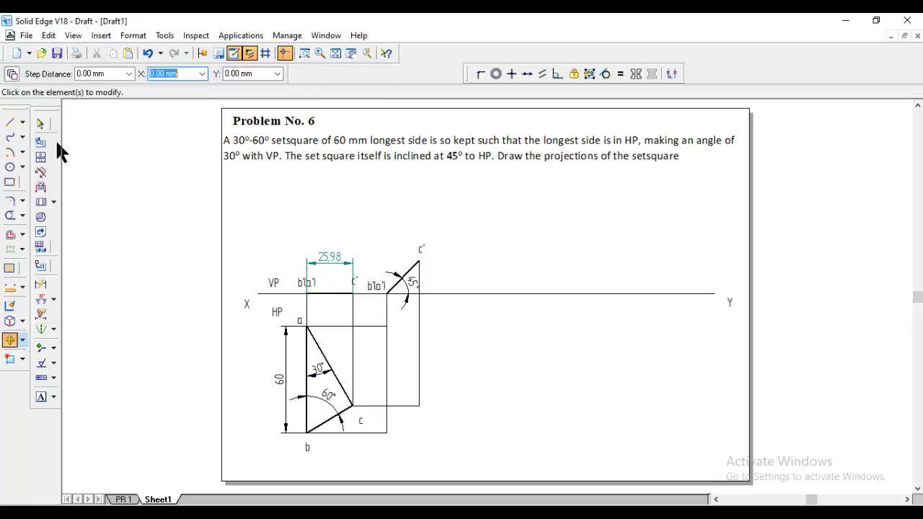
pyautogui.click(13, 74)
pyautogui.click(303, 322)
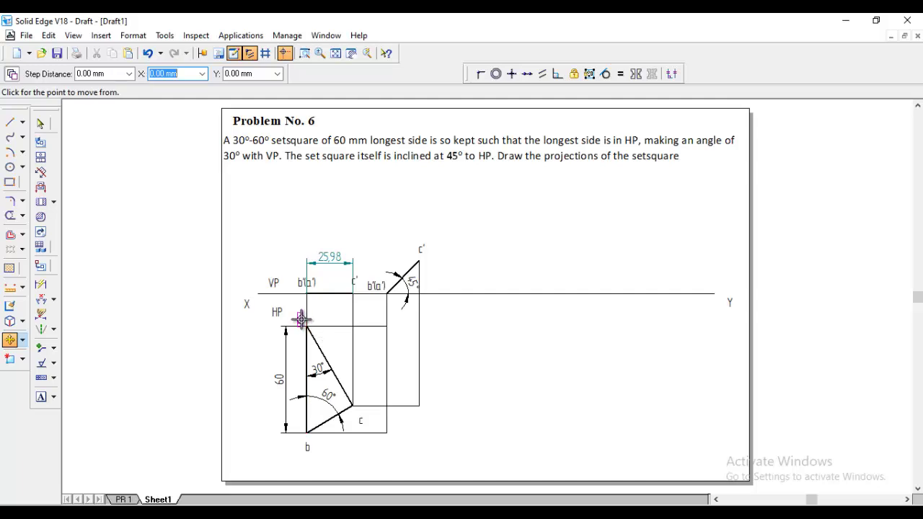
pyautogui.click(301, 320)
pyautogui.click(382, 318)
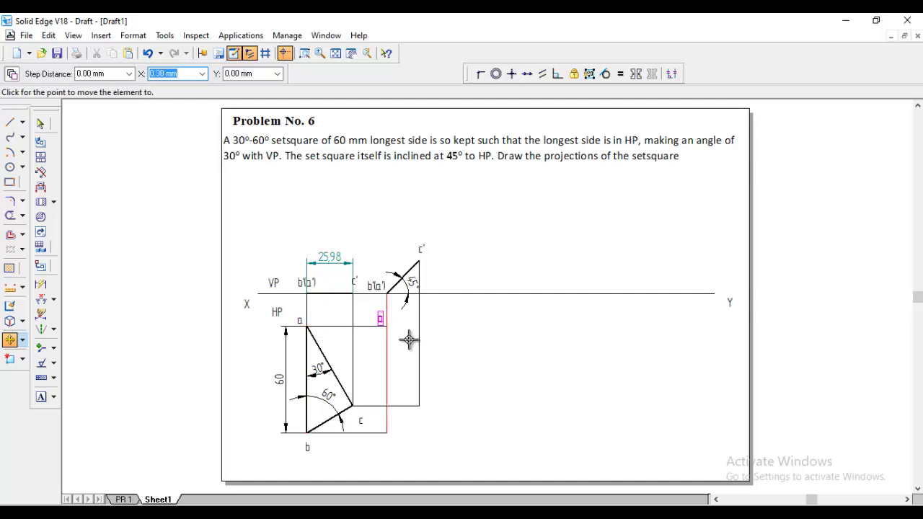
pyautogui.click(307, 448)
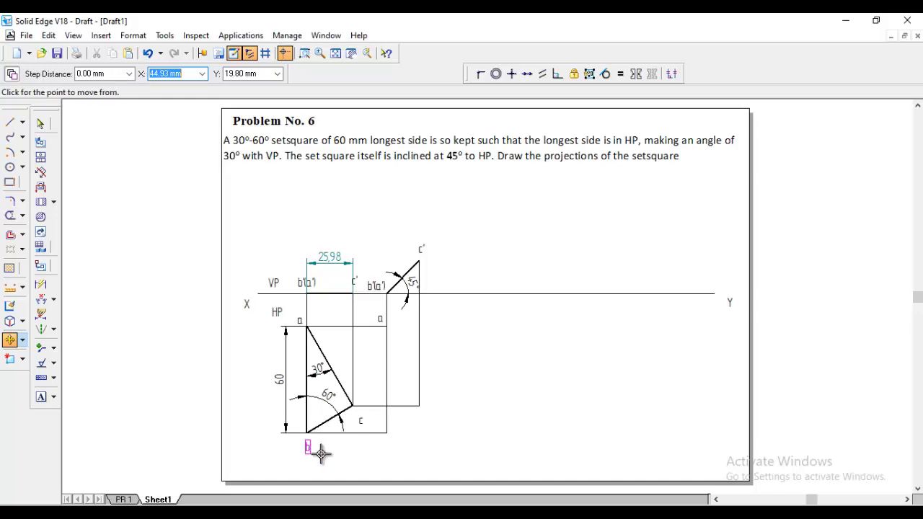
pyautogui.click(308, 448)
pyautogui.click(390, 445)
pyautogui.rightClick(434, 444)
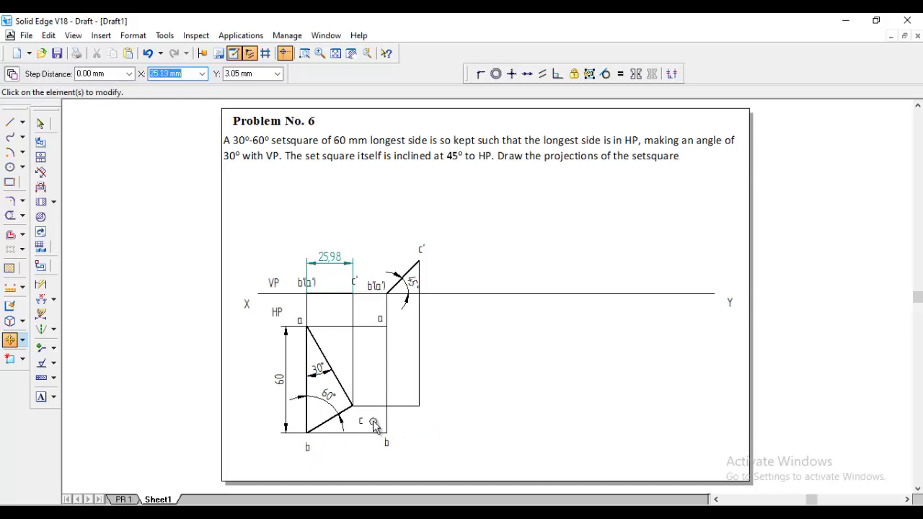
pyautogui.click(354, 433)
pyautogui.click(386, 433)
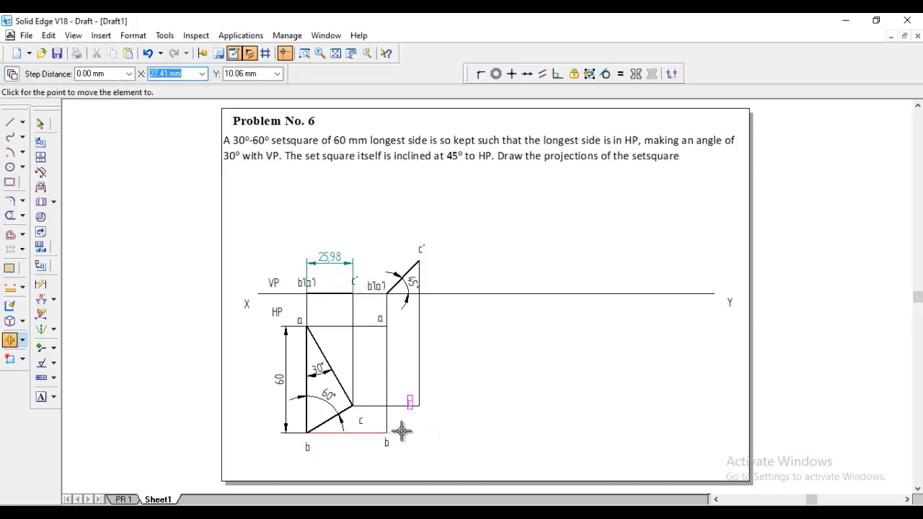
pyautogui.rightClick(461, 431)
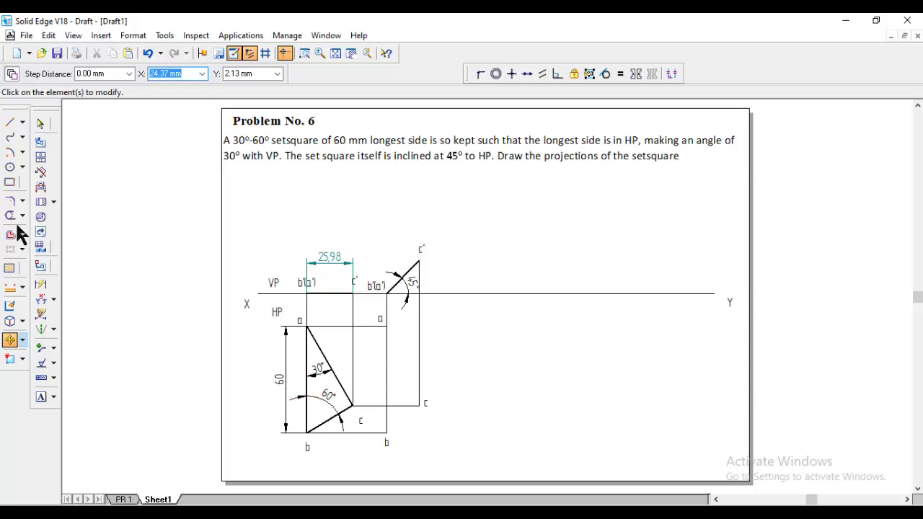
# Step: Draw a Visible-style triangle through a, b, c and back to a
pyautogui.click(10, 122)
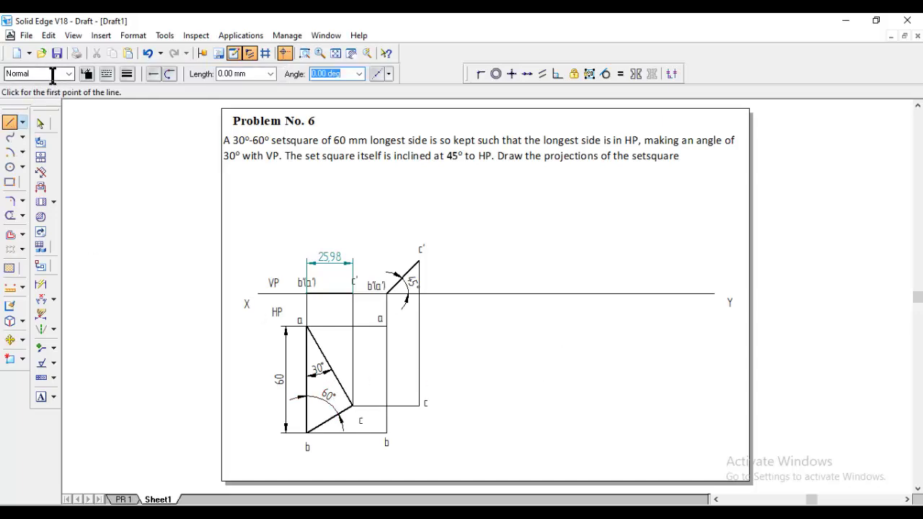
pyautogui.click(68, 73)
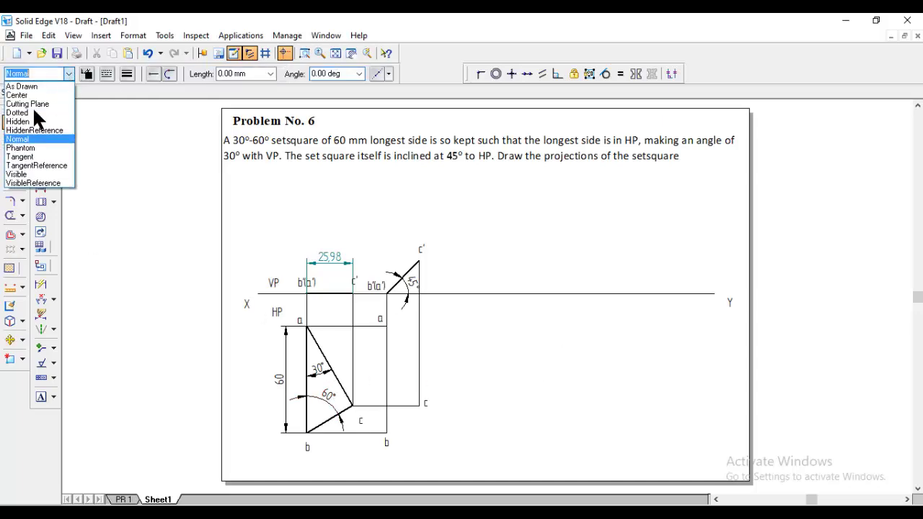
pyautogui.click(31, 174)
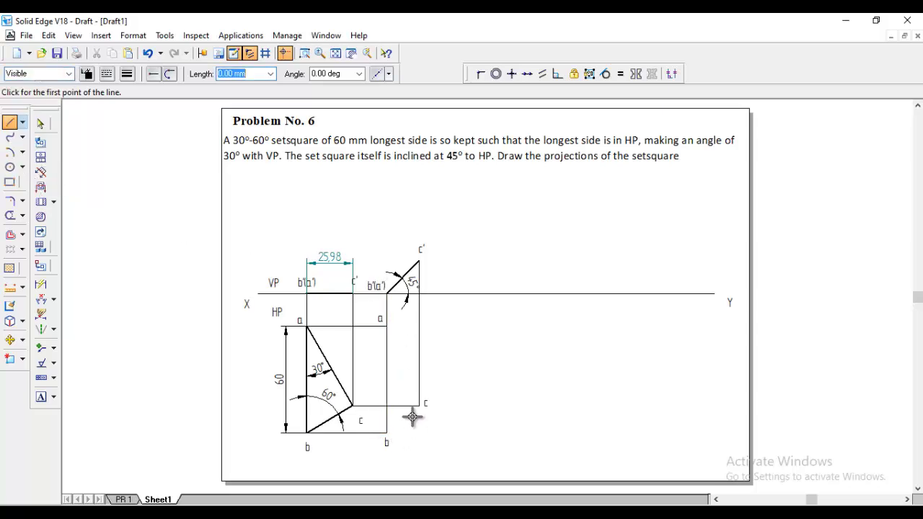
pyautogui.click(386, 326)
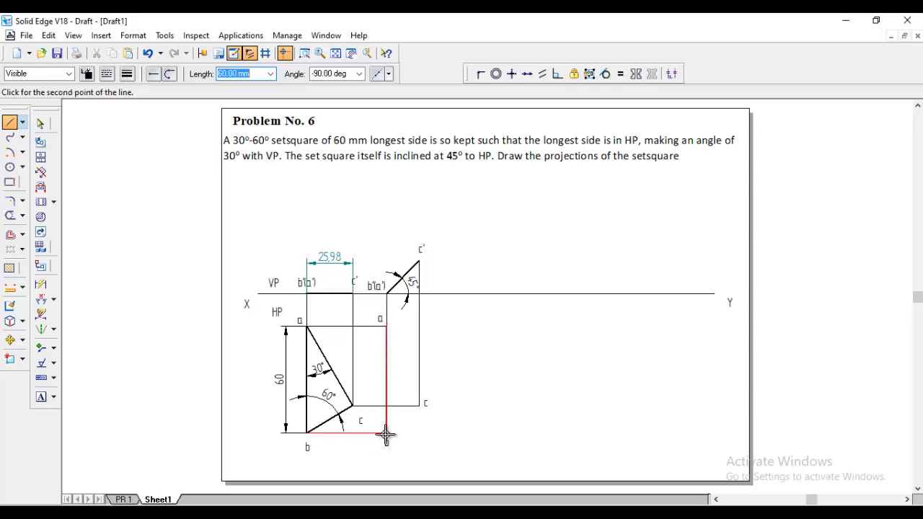
pyautogui.click(387, 434)
pyautogui.click(420, 406)
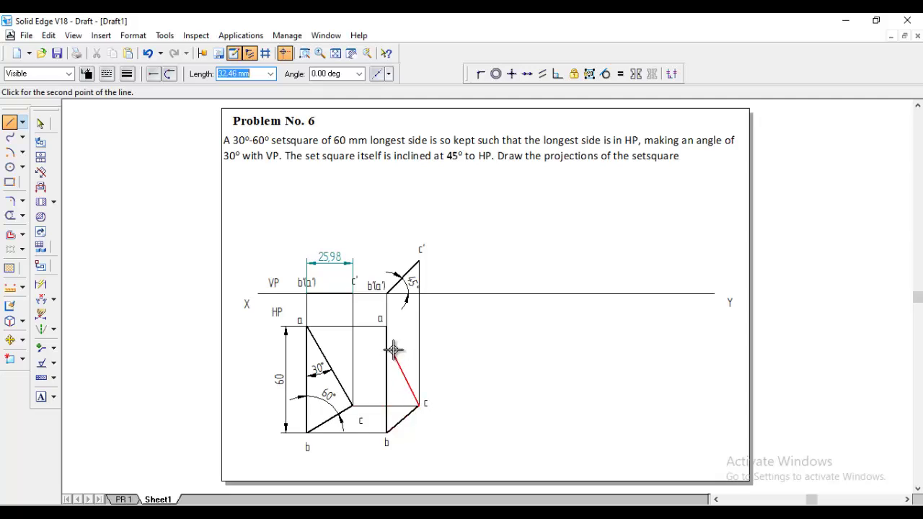
pyautogui.click(386, 327)
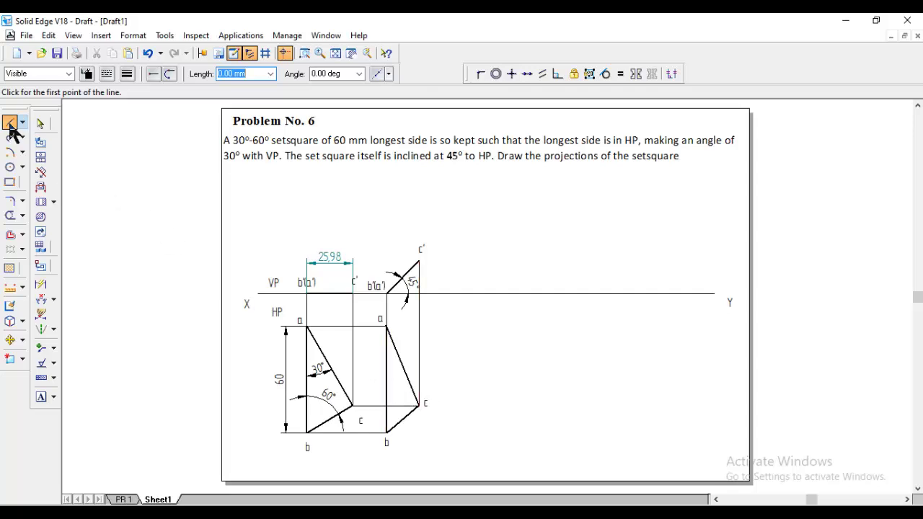
# Step: Switch the line style to HiddenReference and then back to Normal
pyautogui.click(70, 73)
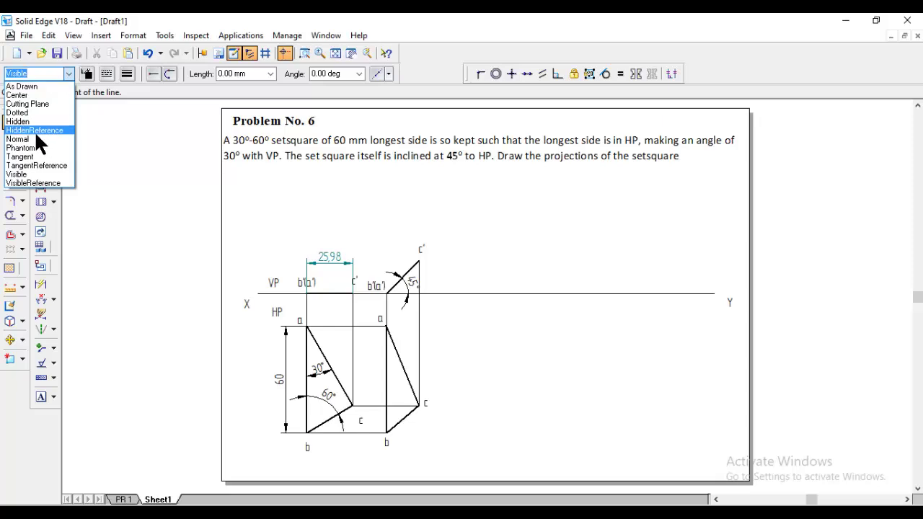
pyautogui.click(35, 130)
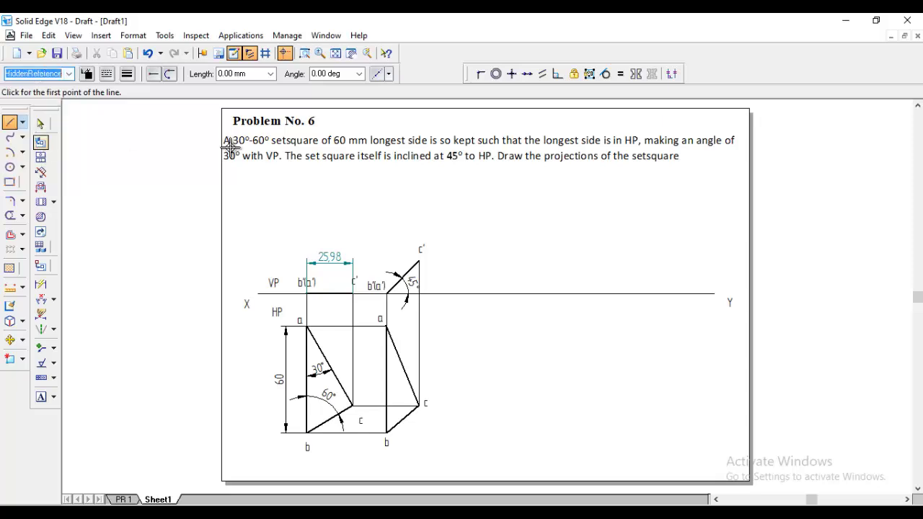
pyautogui.click(70, 73)
# Step: Draw a Normal-style line from the XY line sloping down to the right at -30°
pyautogui.click(41, 138)
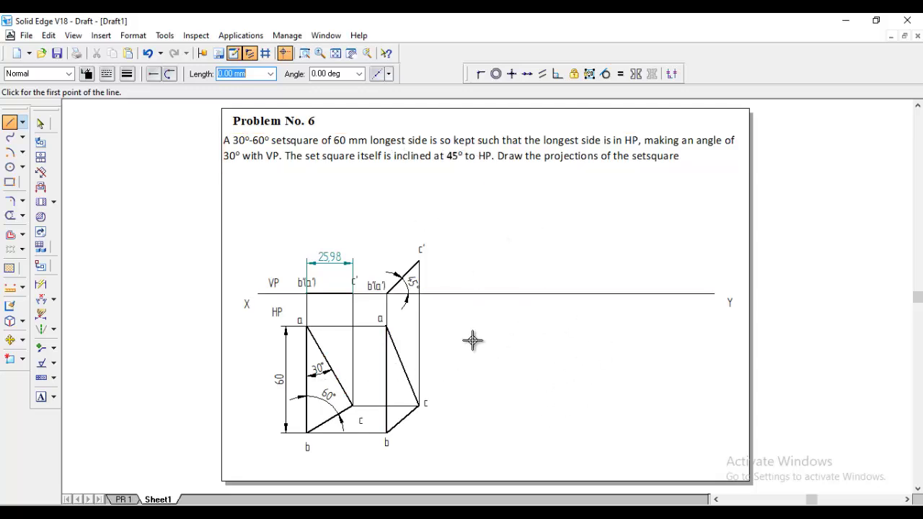
pyautogui.click(438, 292)
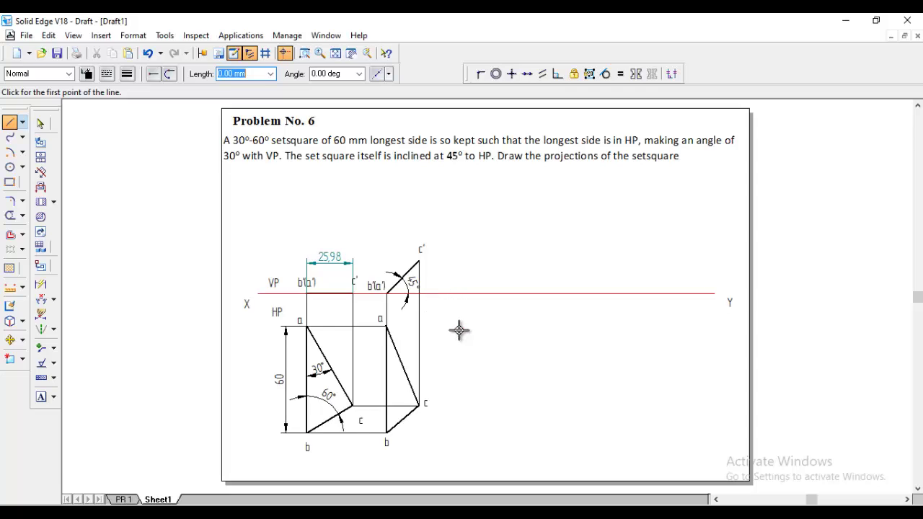
pyautogui.click(342, 75)
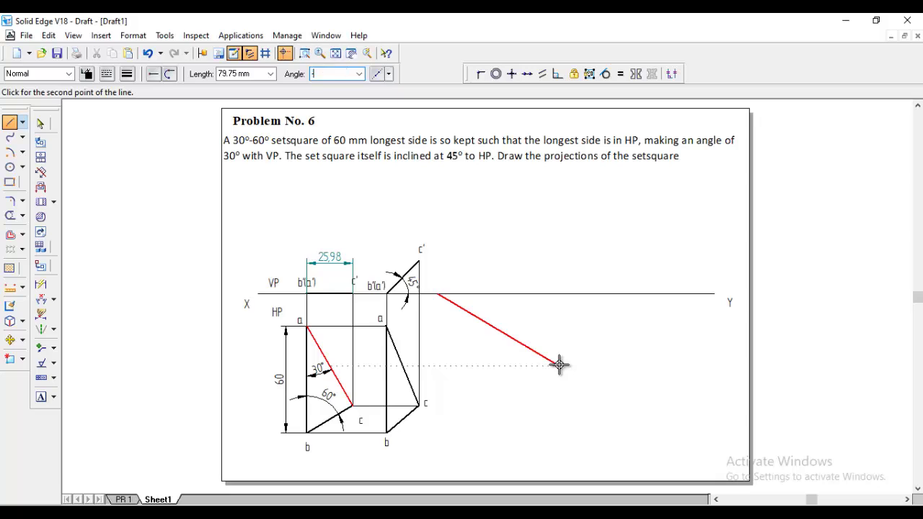
pyautogui.press('Tab')
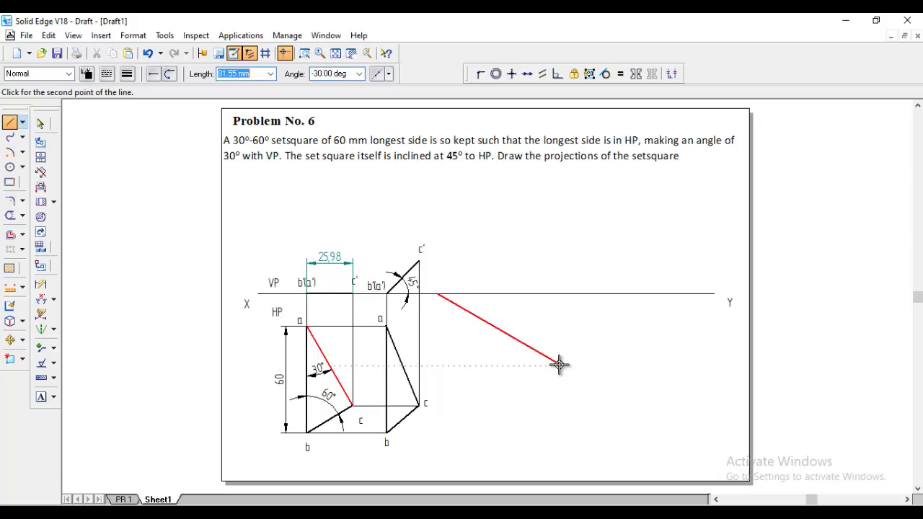
pyautogui.click(655, 419)
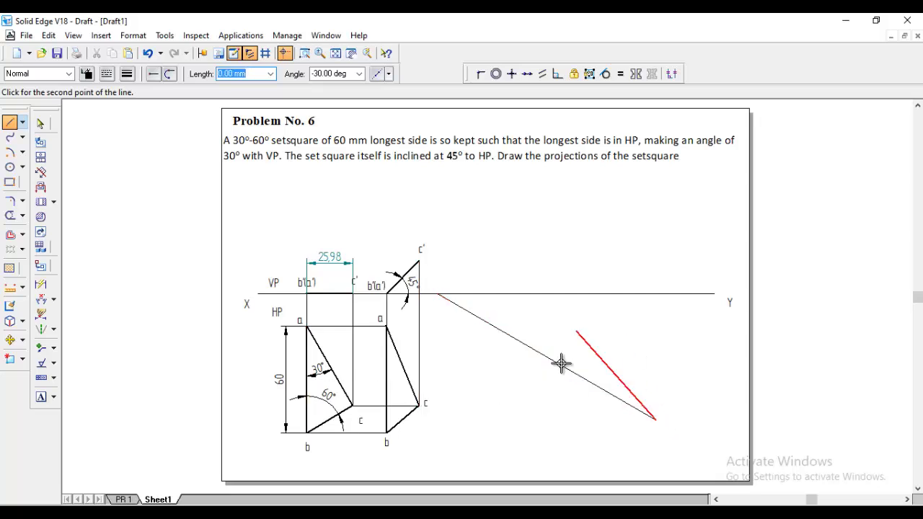
pyautogui.rightClick(665, 377)
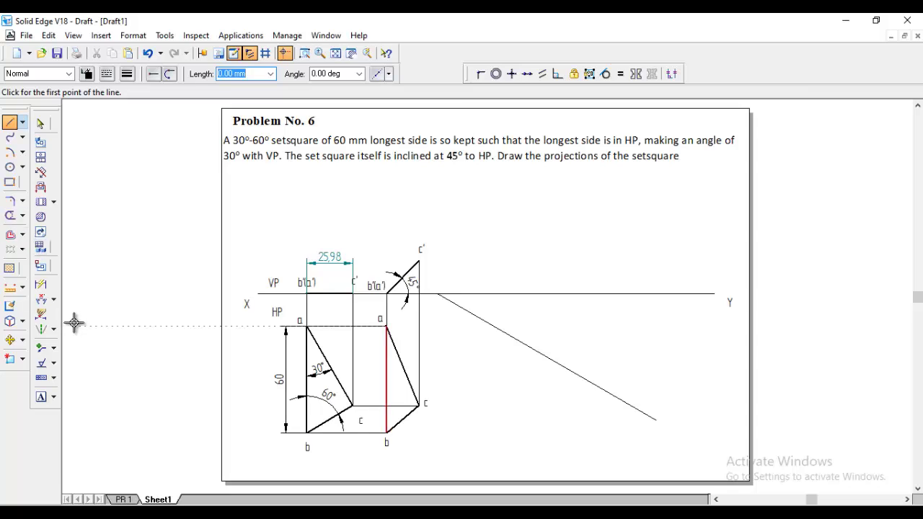
pyautogui.click(42, 300)
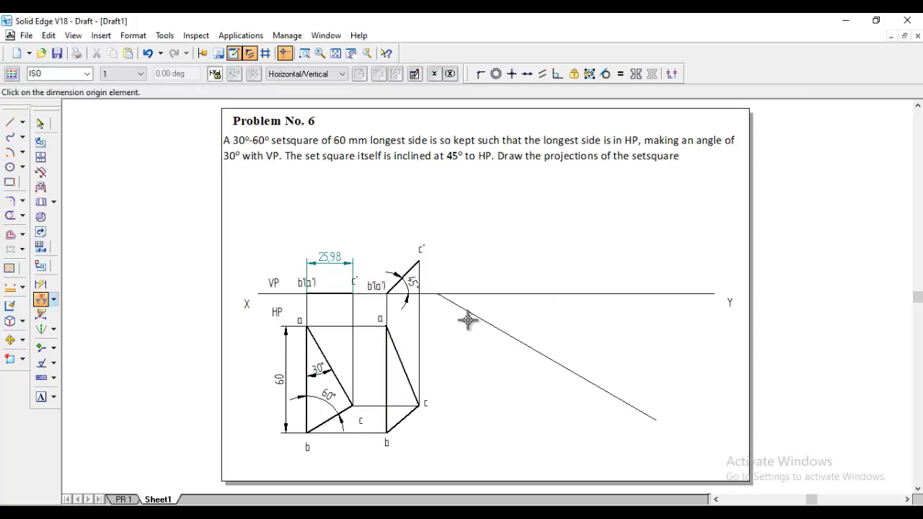
# Step: Dimension the inclined line's angle to the XY line as 30°
pyautogui.click(478, 294)
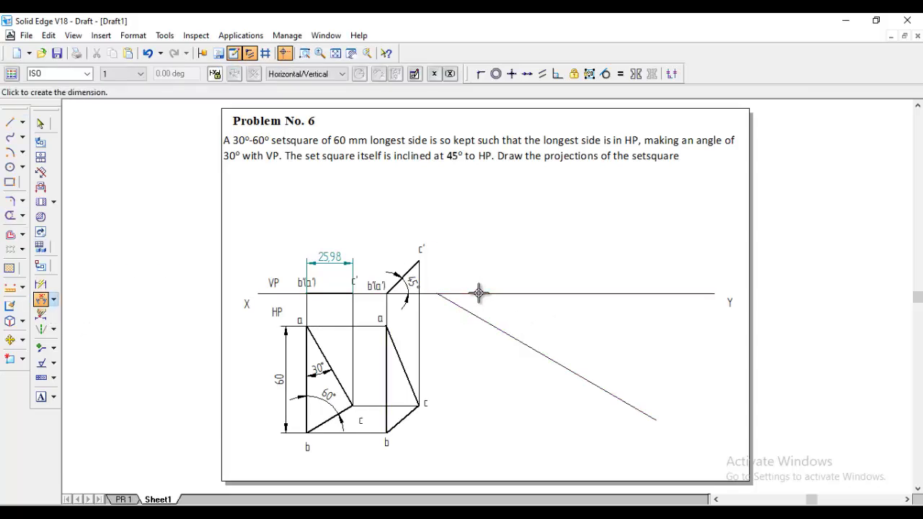
pyautogui.click(496, 315)
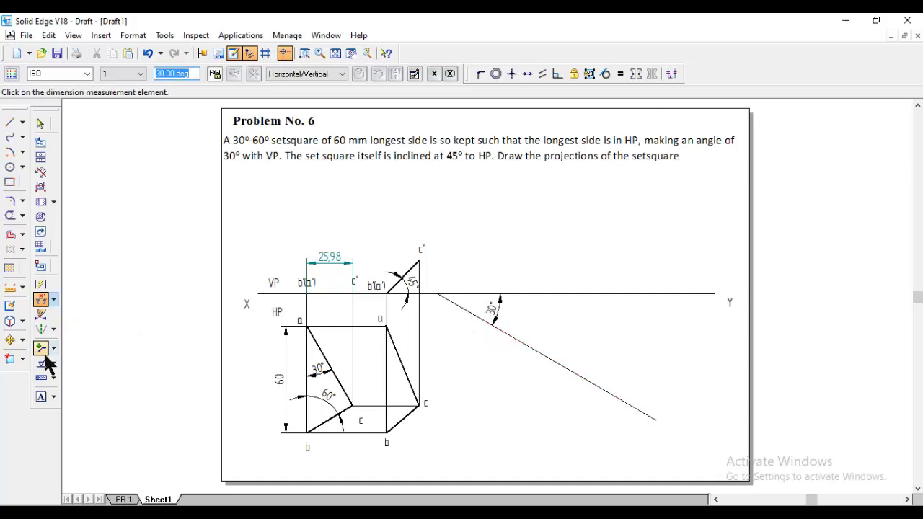
pyautogui.click(11, 341)
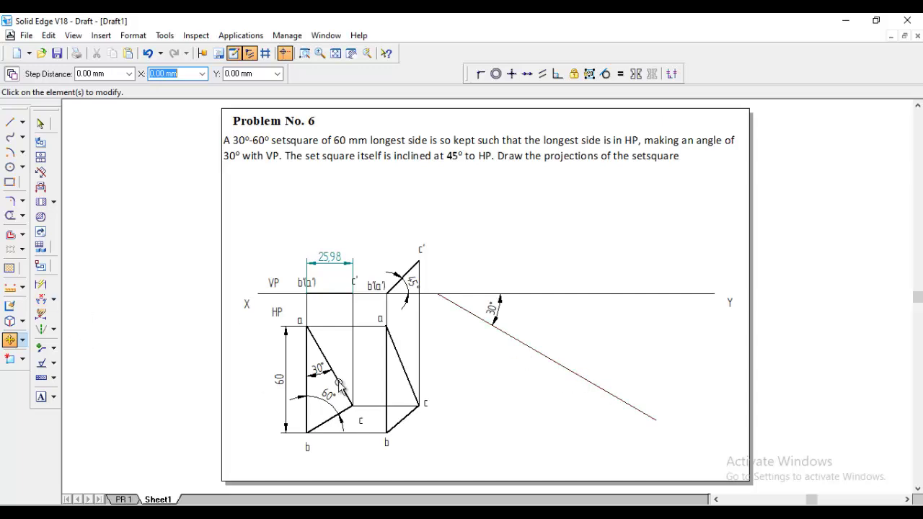
# Step: Copy the second top-view triangle so its vertex a sits on the 30° line
pyautogui.click(9, 342)
pyautogui.click(387, 381)
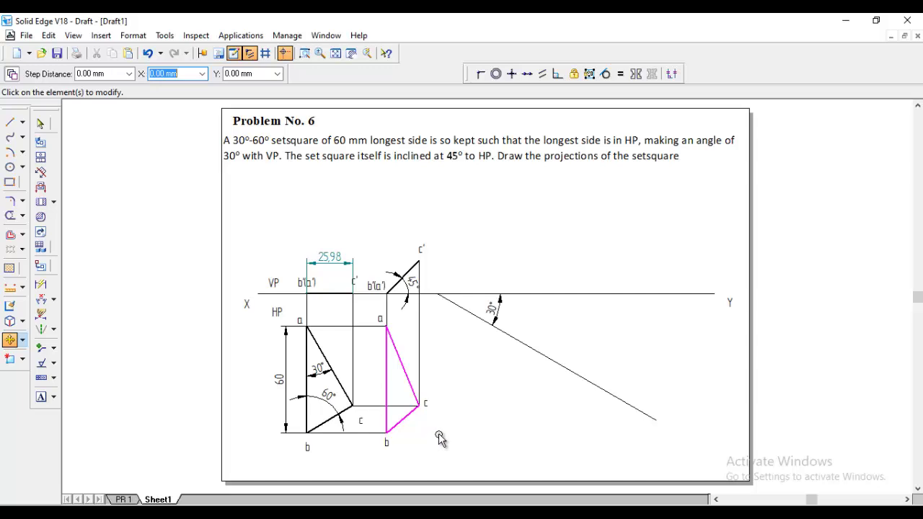
pyautogui.rightClick(438, 410)
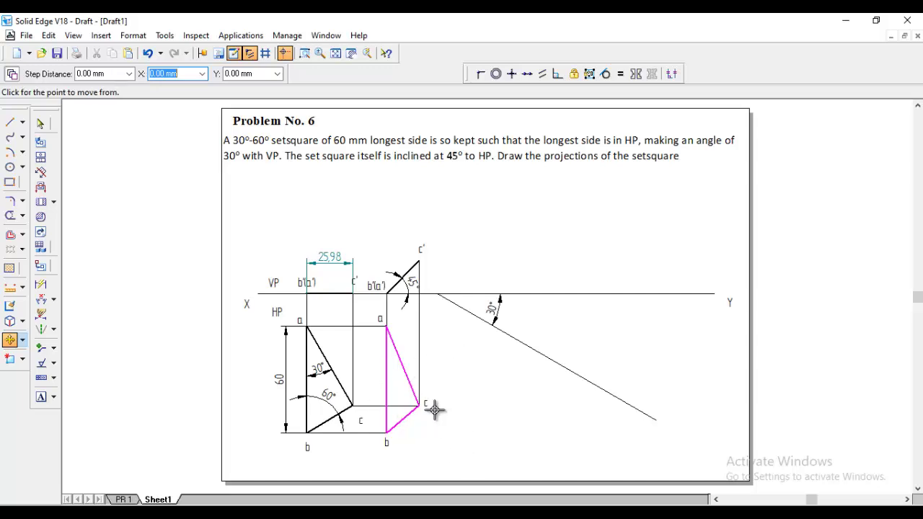
pyautogui.click(386, 327)
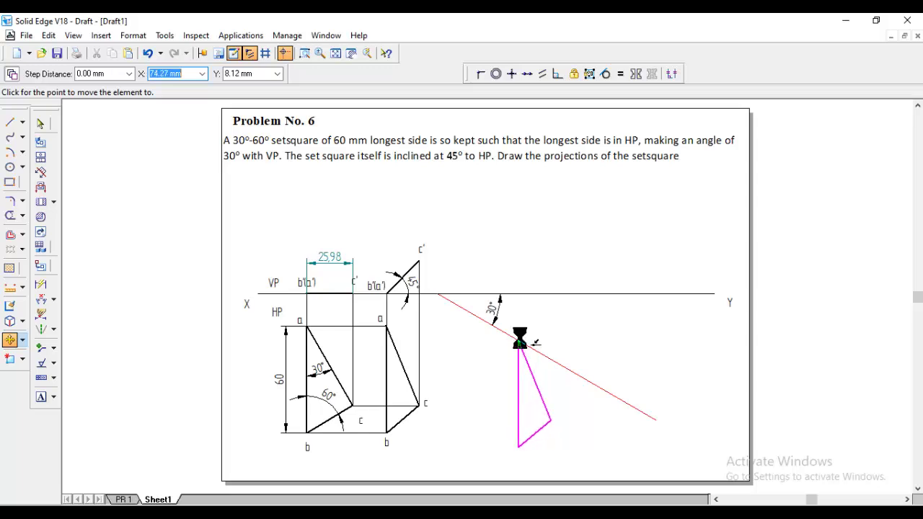
pyautogui.click(519, 342)
pyautogui.press('Escape')
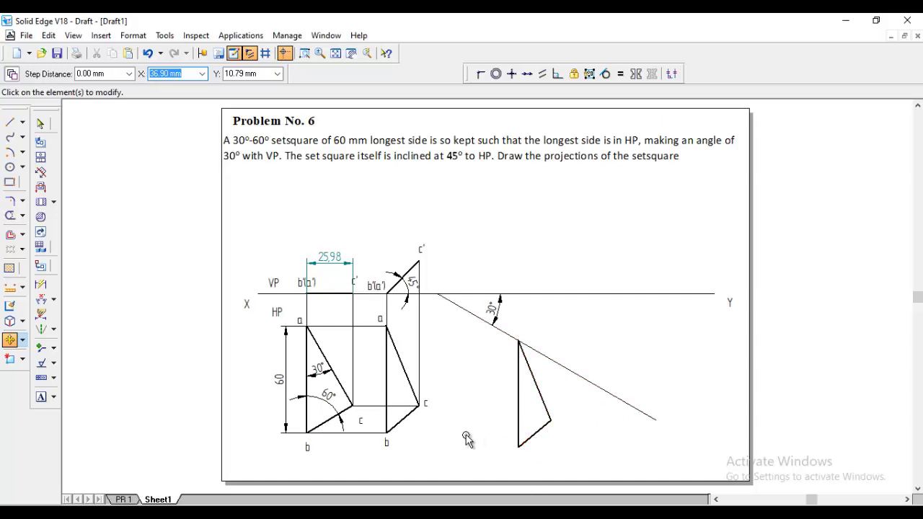
pyautogui.click(629, 405)
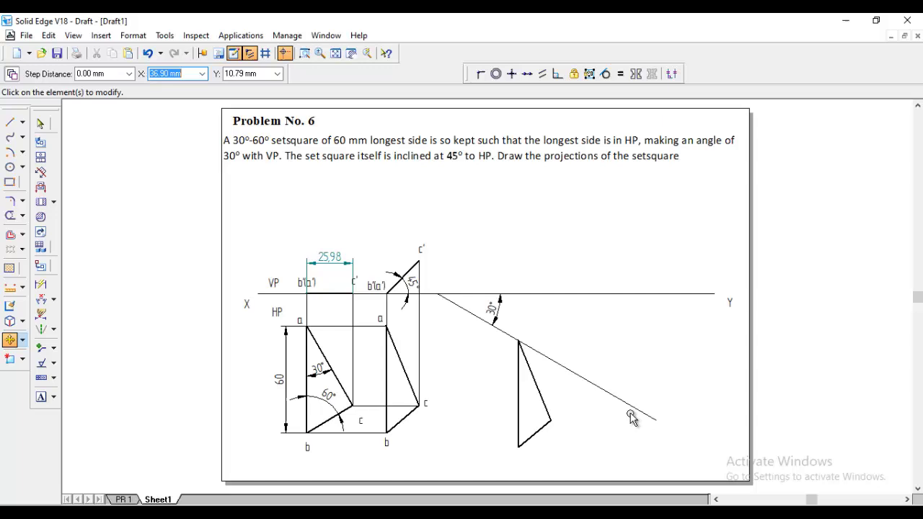
pyautogui.click(23, 343)
pyautogui.click(63, 359)
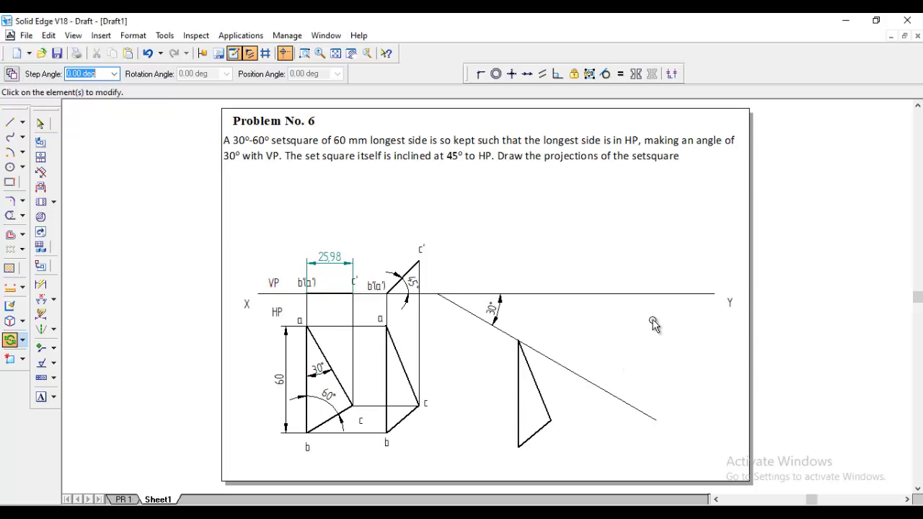
# Step: Rotate the copied triangle about vertex a so edge ab lies on the 30° line
pyautogui.click(519, 394)
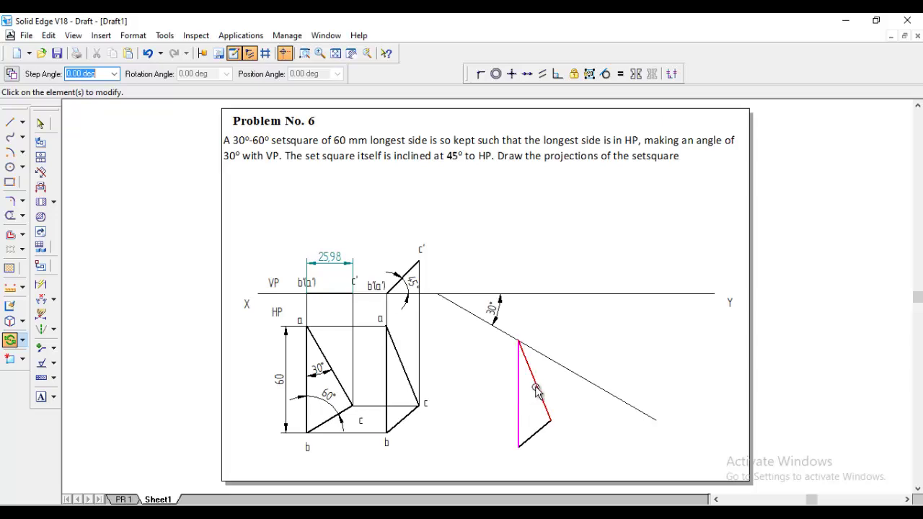
pyautogui.rightClick(591, 402)
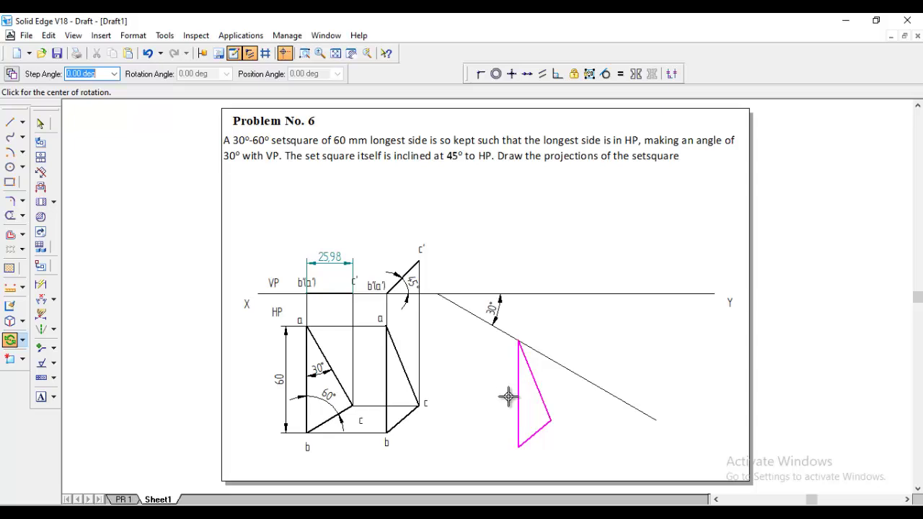
pyautogui.click(518, 341)
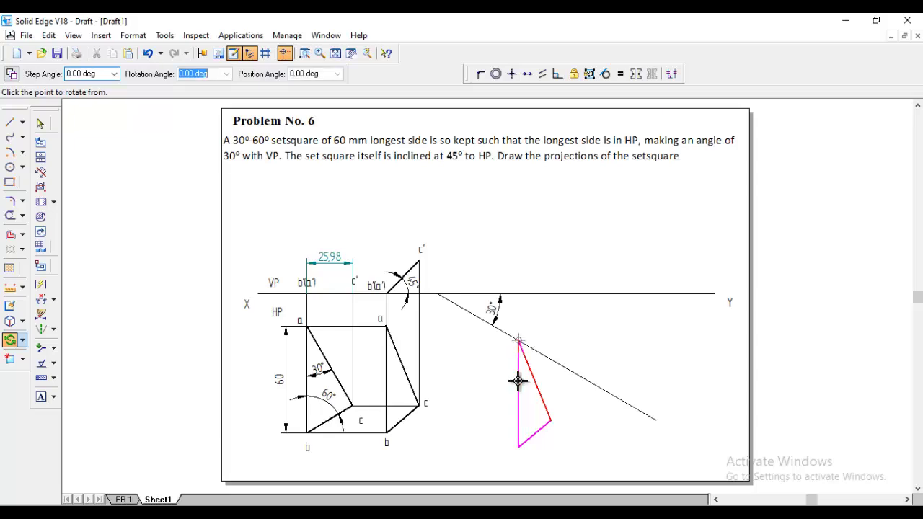
pyautogui.click(519, 445)
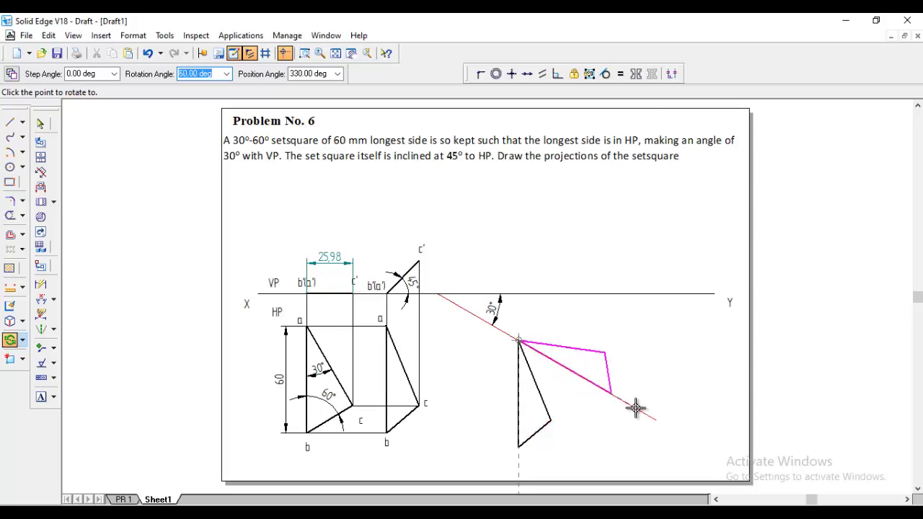
pyautogui.click(636, 408)
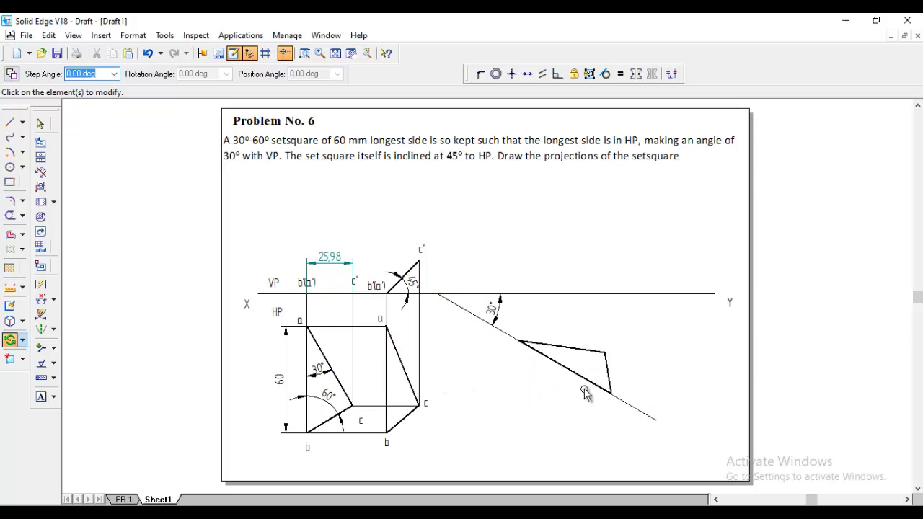
pyautogui.click(22, 340)
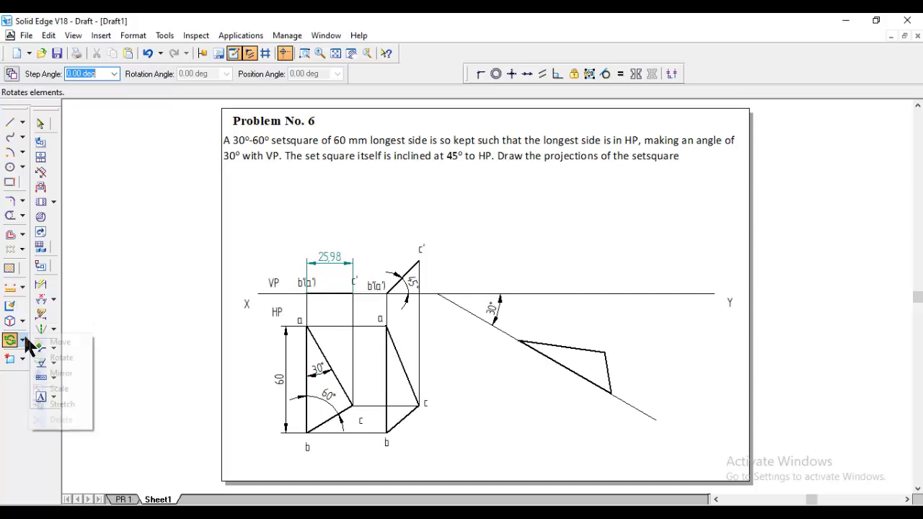
pyautogui.click(54, 343)
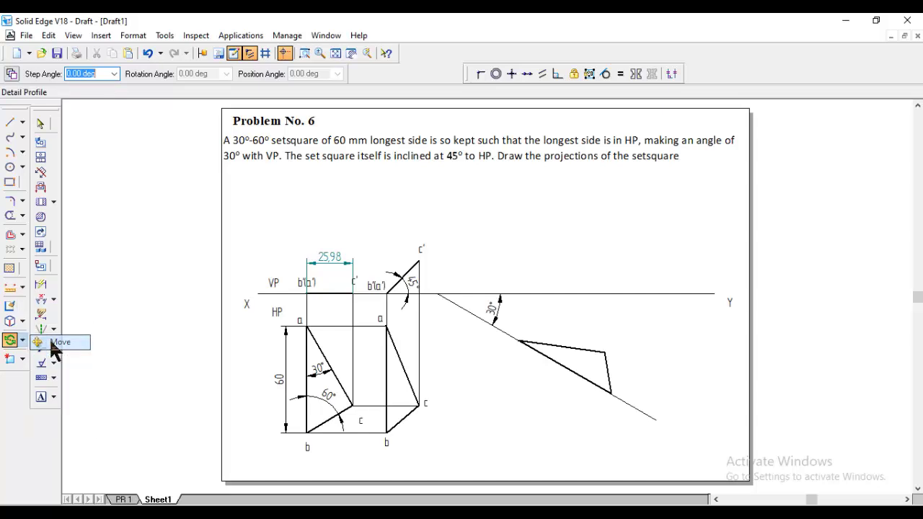
pyautogui.click(380, 320)
pyautogui.click(378, 317)
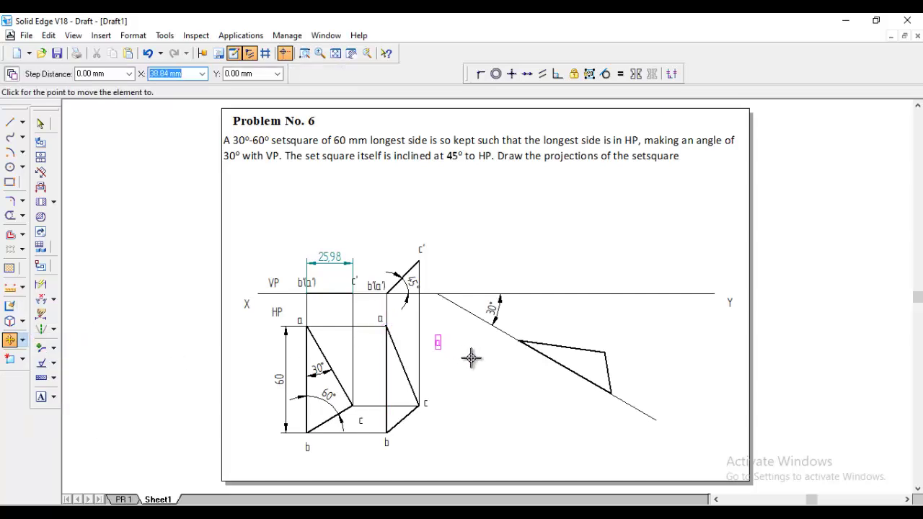
# Step: Place copies of labels a, b and c at the rotated triangle's corners
pyautogui.click(510, 350)
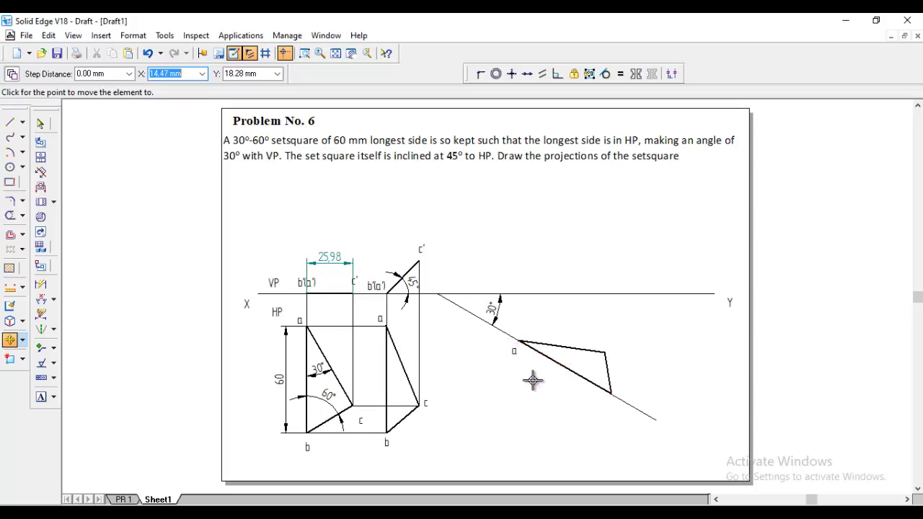
pyautogui.click(387, 442)
pyautogui.click(384, 453)
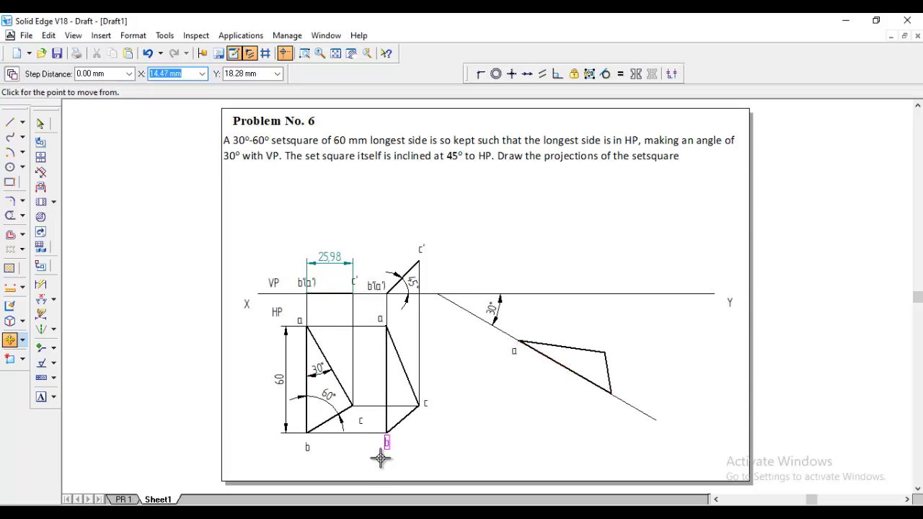
pyautogui.click(597, 411)
pyautogui.click(426, 404)
pyautogui.click(426, 407)
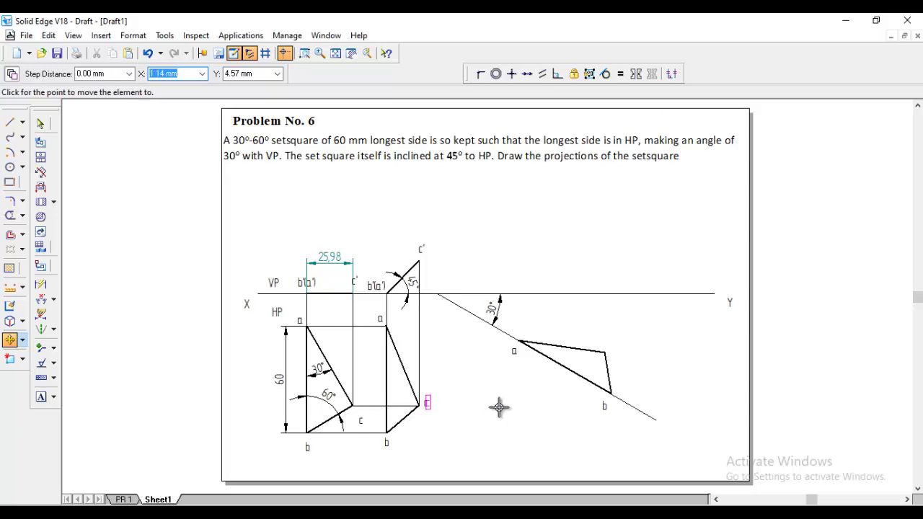
pyautogui.click(613, 354)
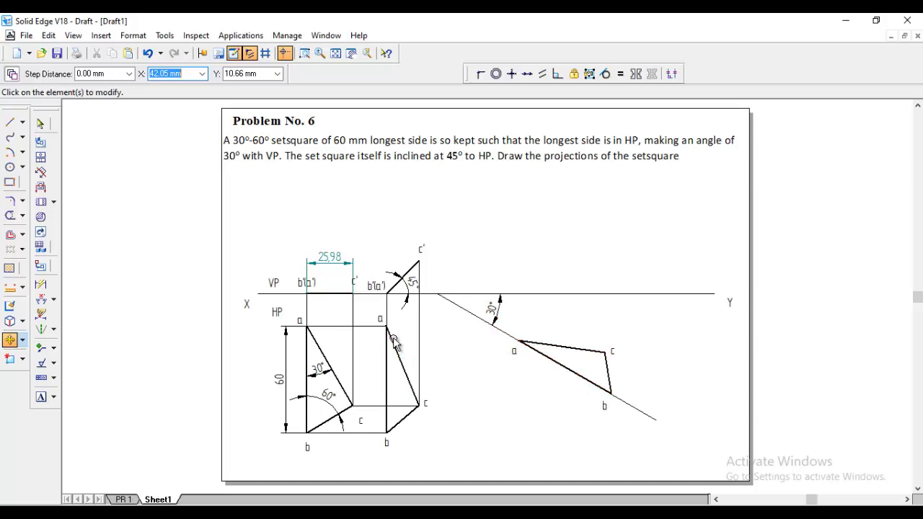
pyautogui.click(10, 123)
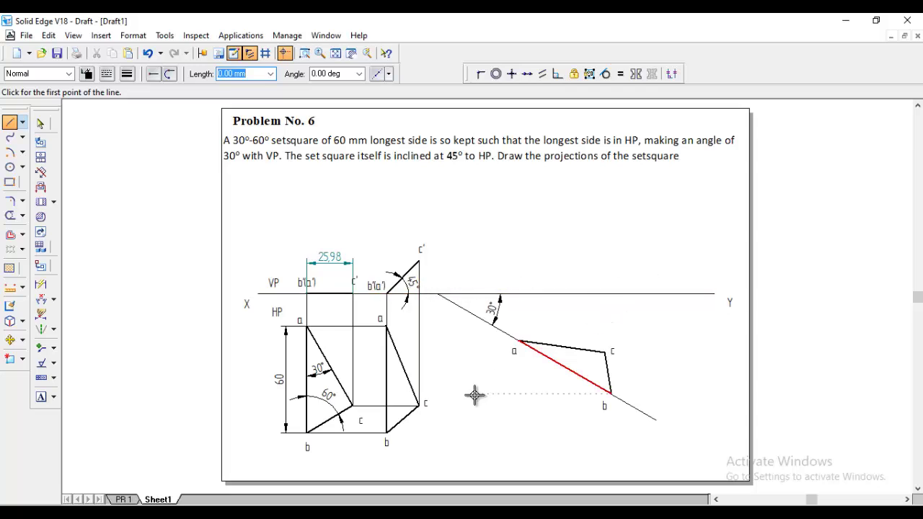
# Step: Draw vertical 90° projectors from points a and b of the inclined top view up past the XY line
pyautogui.click(519, 341)
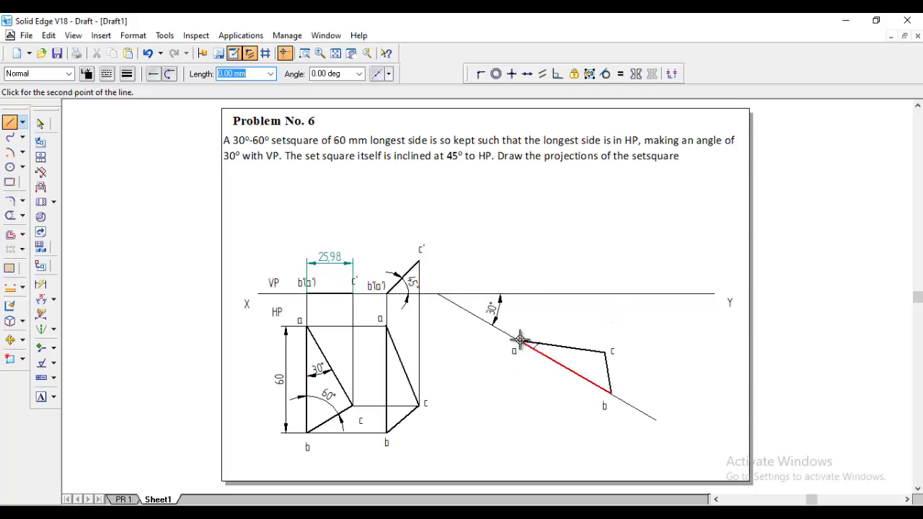
pyautogui.click(517, 295)
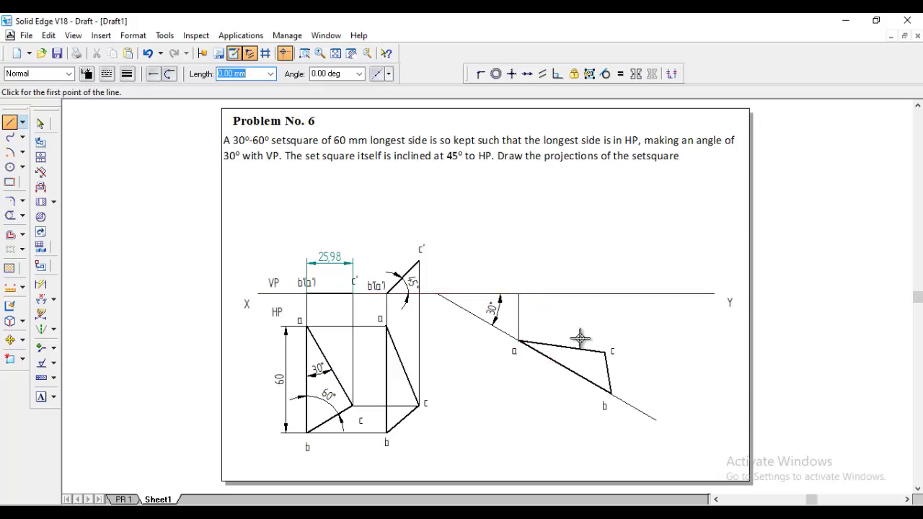
pyautogui.click(611, 393)
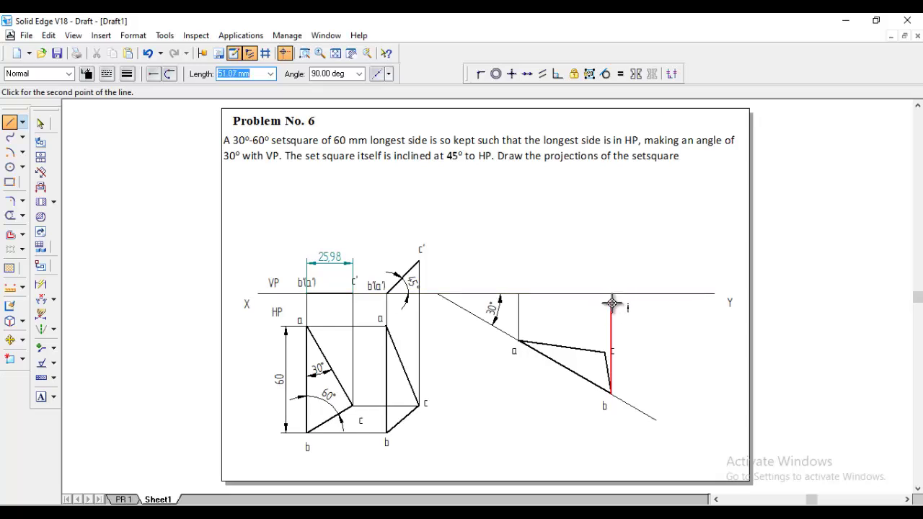
pyautogui.click(330, 74)
pyautogui.write('90')
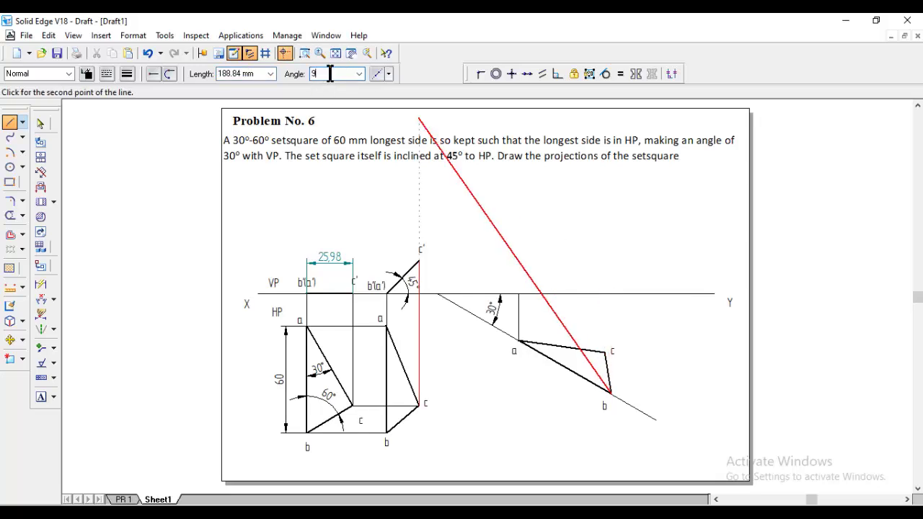
pyautogui.press('Return')
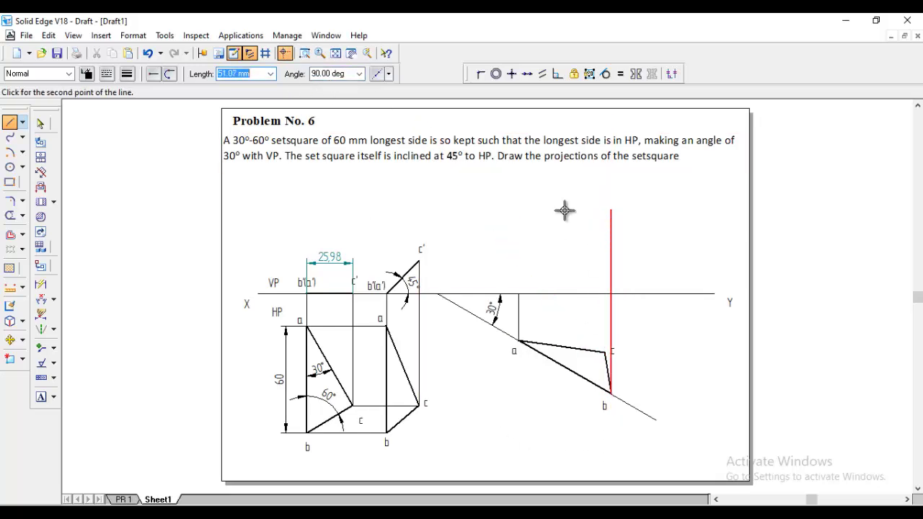
pyautogui.click(649, 332)
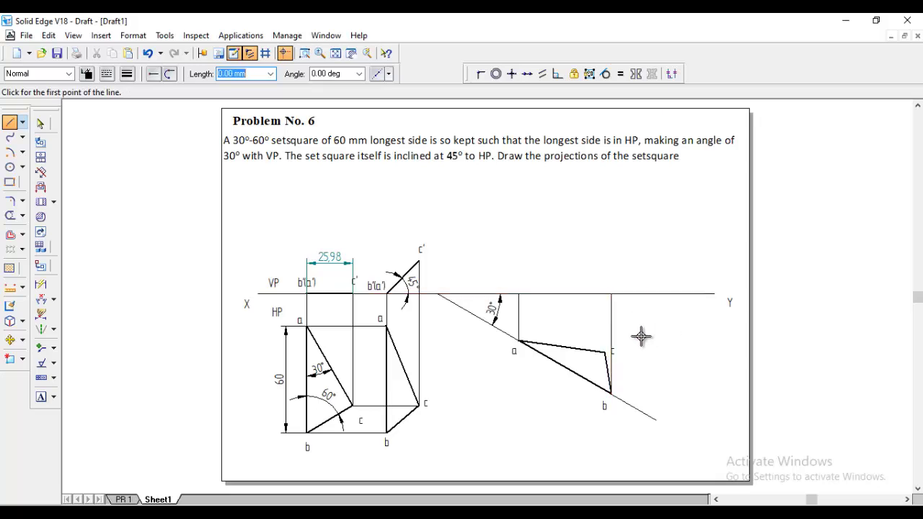
# Step: Draw the projector from c, and run a horizontal line from c' to meet it
pyautogui.click(607, 351)
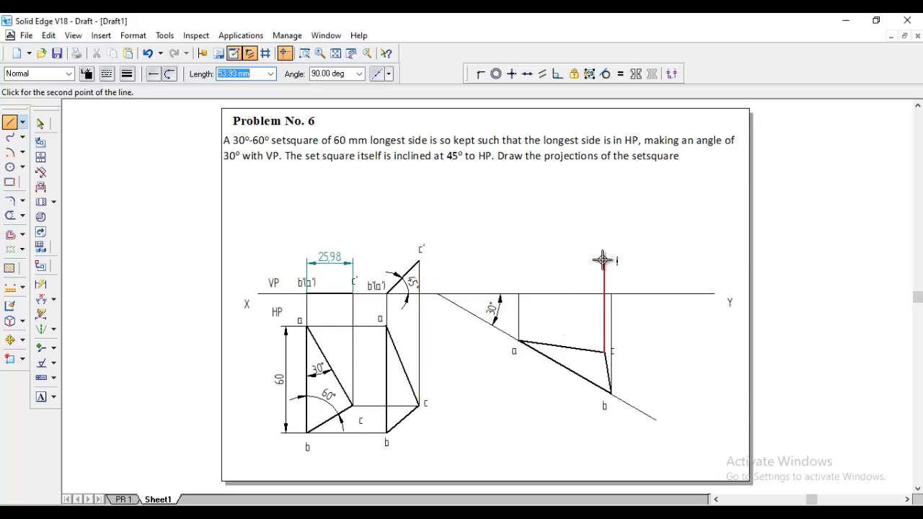
pyautogui.click(604, 261)
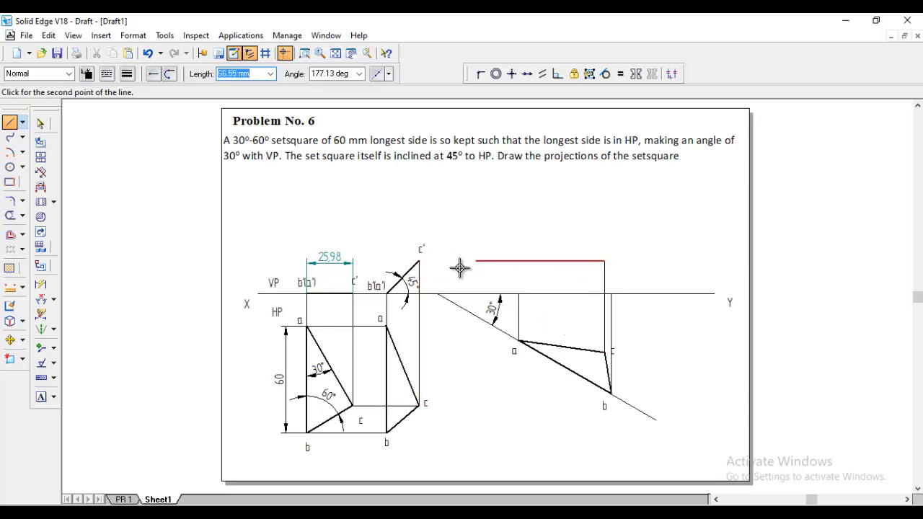
pyautogui.click(421, 261)
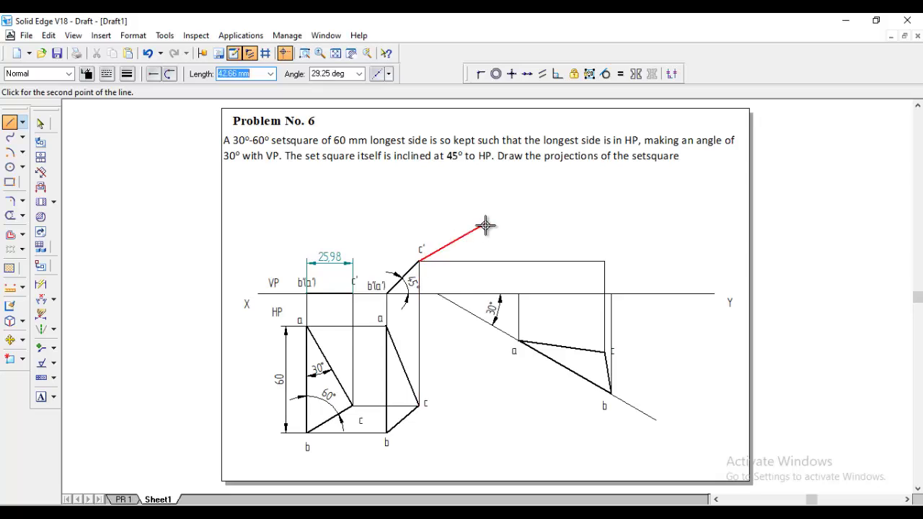
pyautogui.rightClick(490, 224)
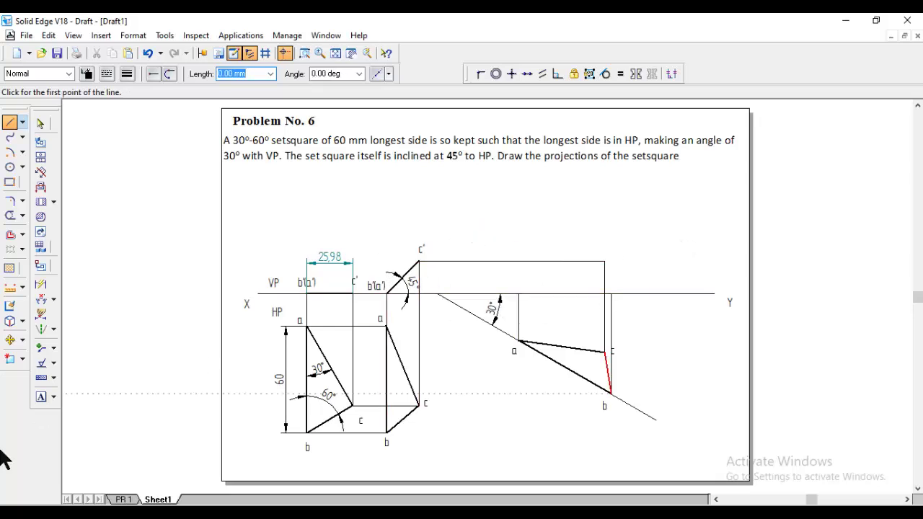
pyautogui.click(41, 397)
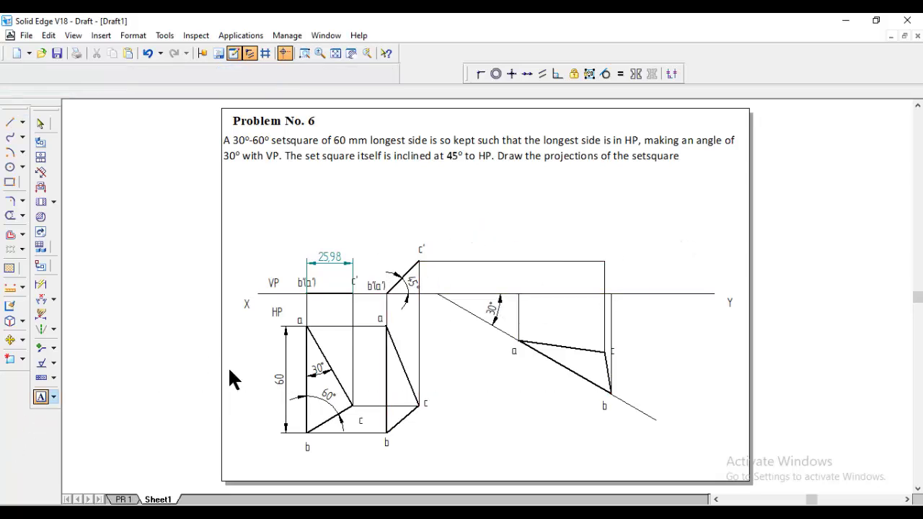
# Step: Add text labels a' and b' at the projector ends of the final front view
pyautogui.click(509, 279)
pyautogui.write('a')
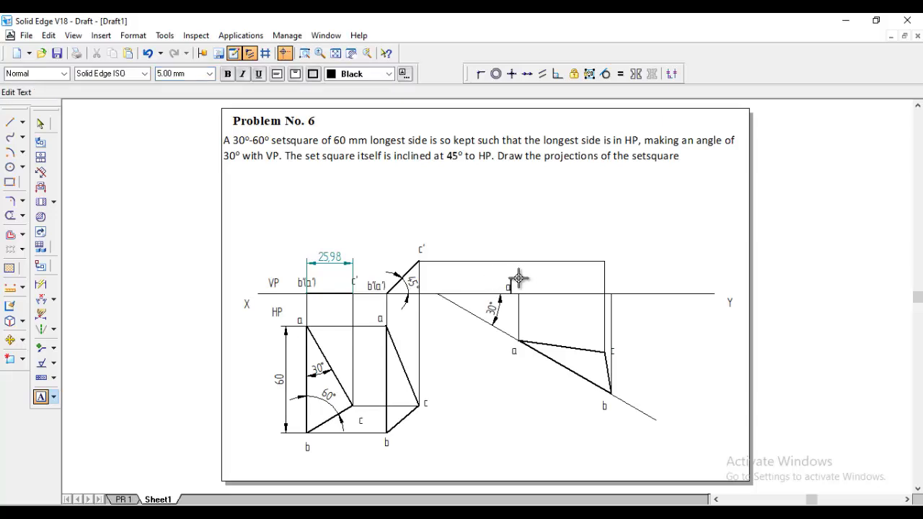
pyautogui.write("'")
pyautogui.click(623, 284)
pyautogui.write("b'")
# Step: Draw the closed triangle a'b'c' in Visible line style, from a' to b' to c' and back
pyautogui.click(10, 124)
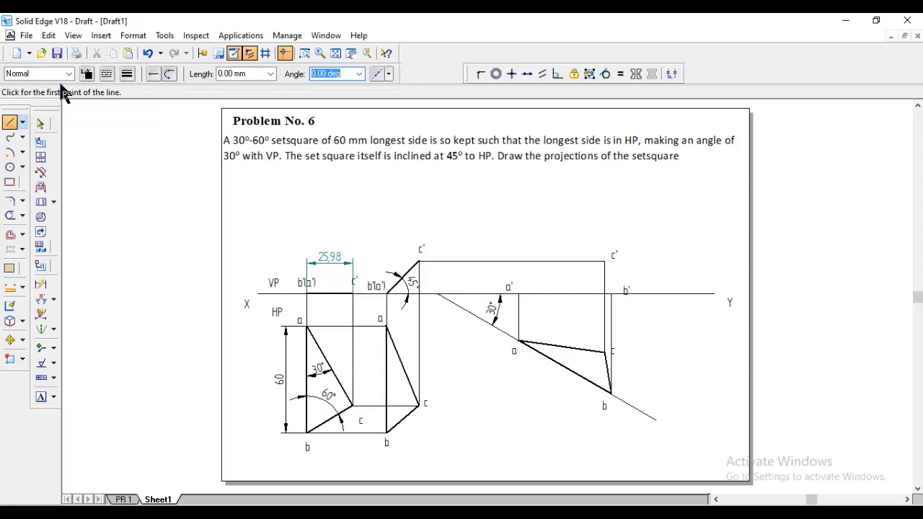
pyautogui.click(69, 73)
pyautogui.click(21, 175)
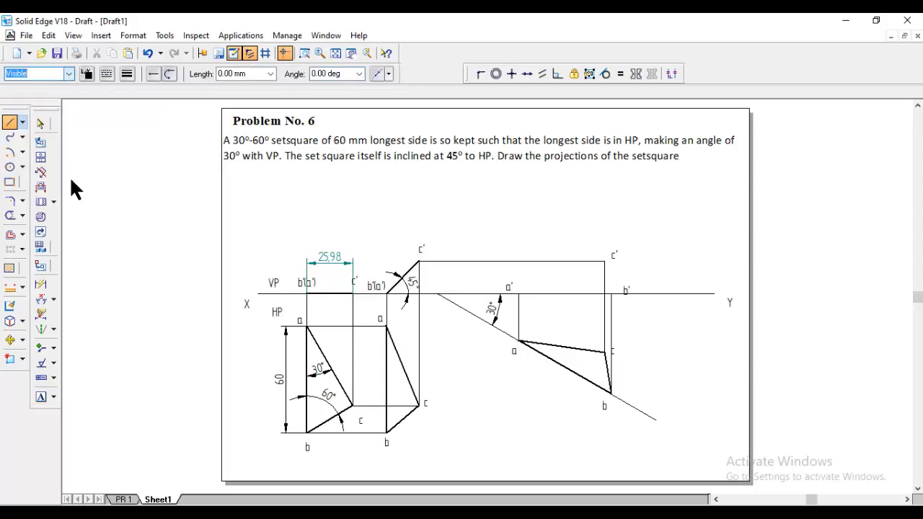
pyautogui.click(518, 293)
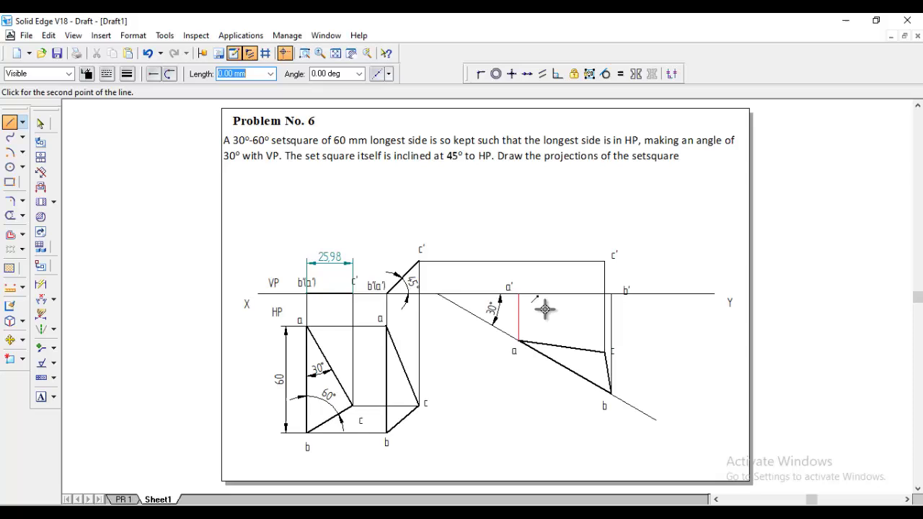
pyautogui.click(610, 293)
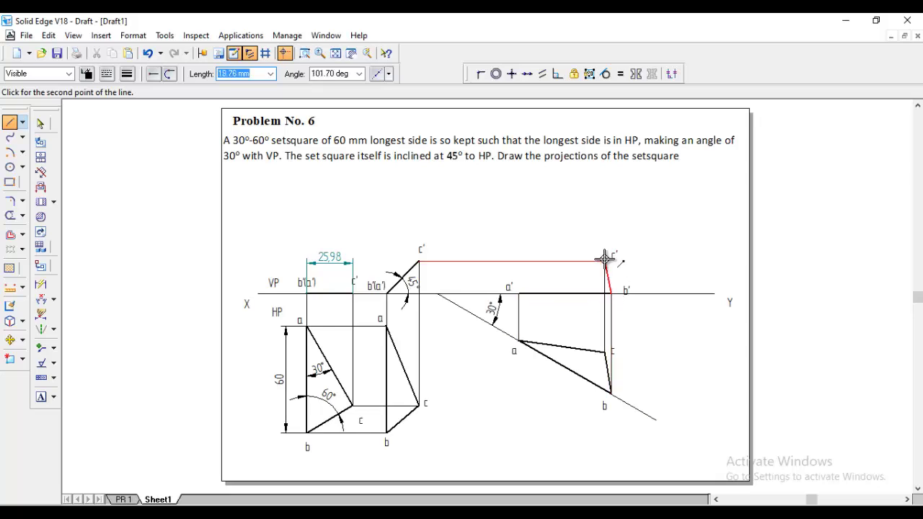
pyautogui.click(604, 260)
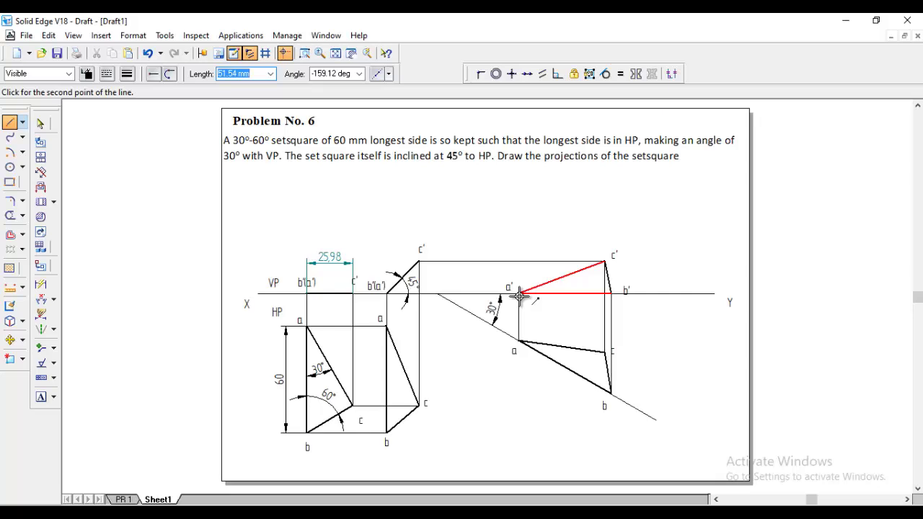
pyautogui.click(520, 294)
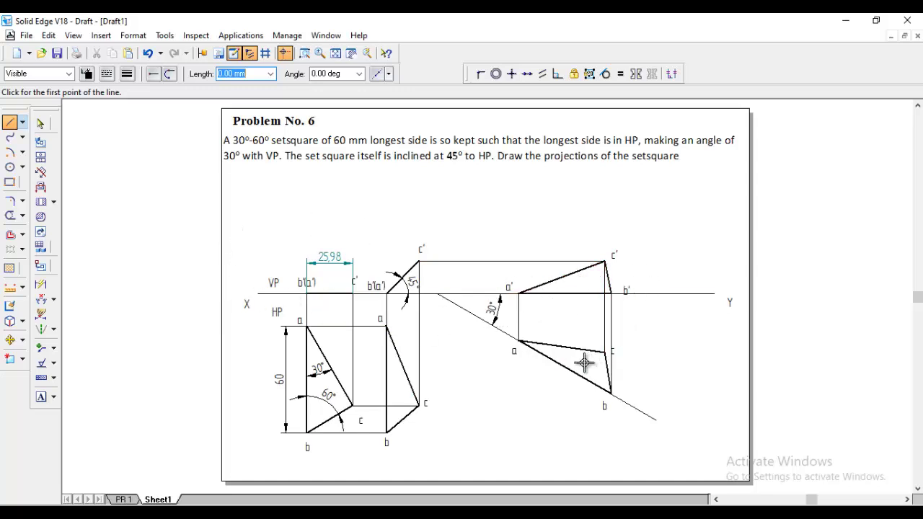
# Step: Start Move with the Copy option toggled, and zoom into the region around the projections
pyautogui.click(9, 340)
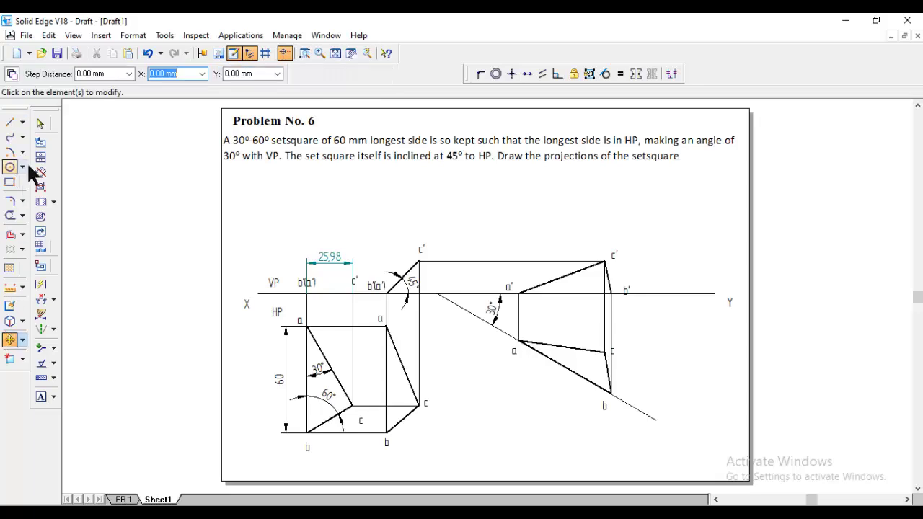
pyautogui.click(12, 75)
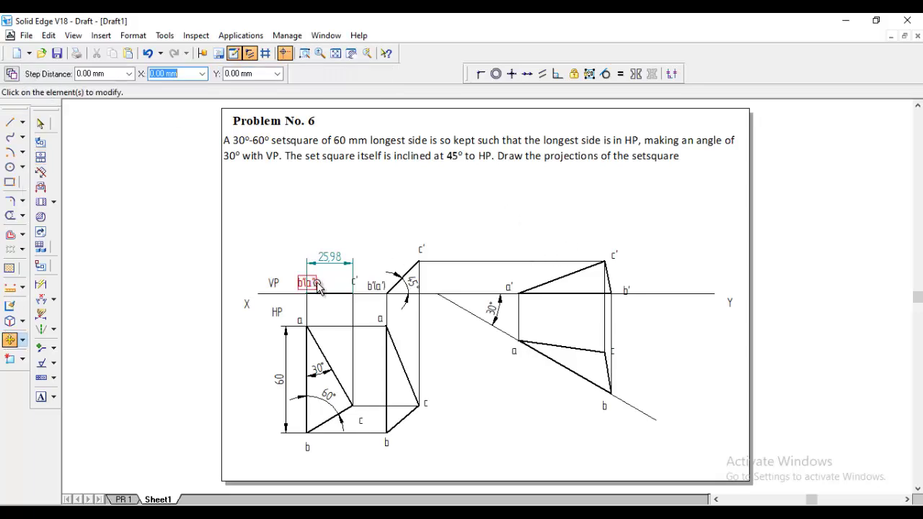
pyautogui.click(303, 55)
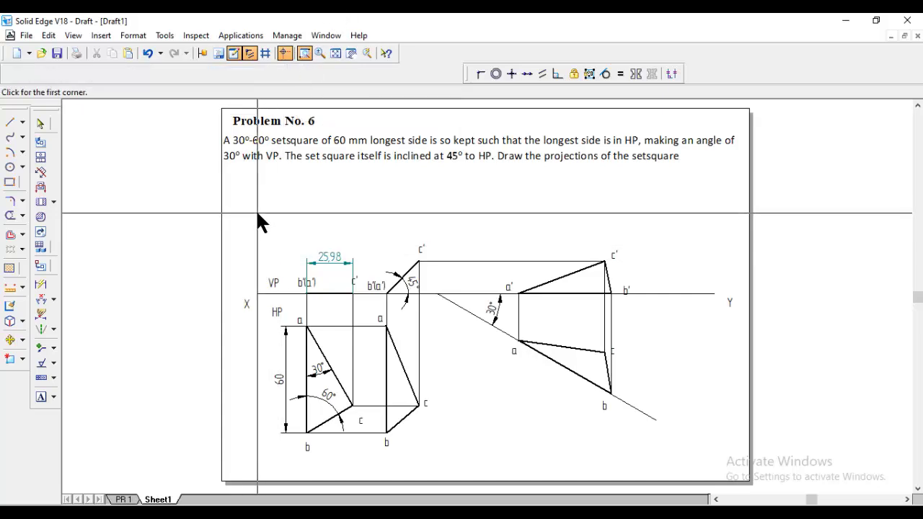
pyautogui.click(252, 207)
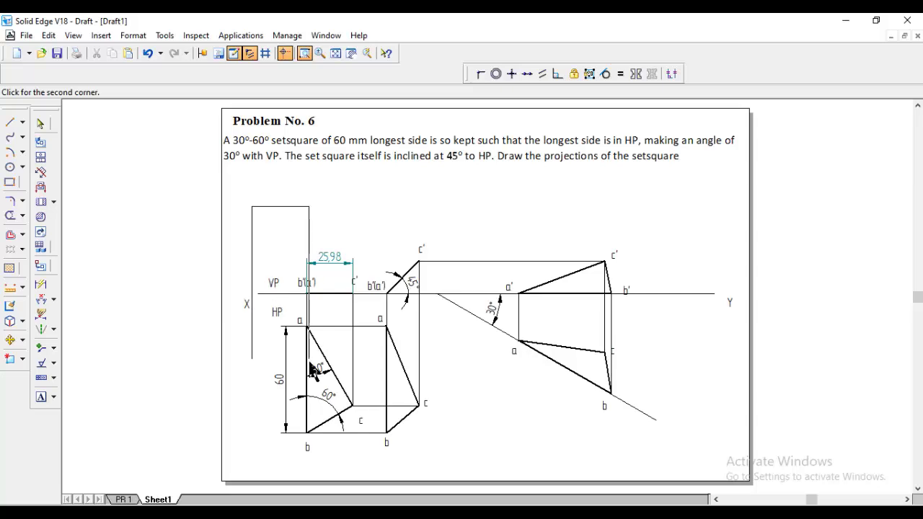
pyautogui.click(675, 456)
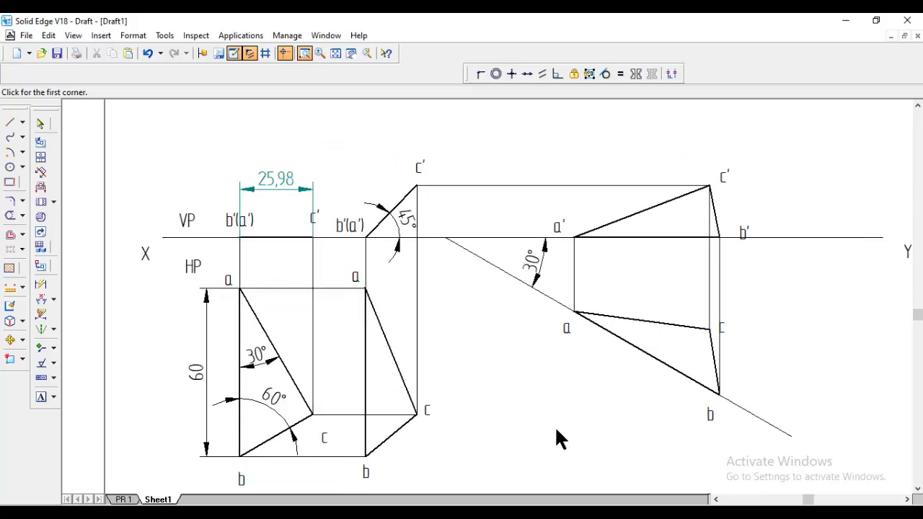
# Step: Move the b'(a') and c' labels of the front views beside their projectors and corners
pyautogui.click(252, 227)
pyautogui.click(233, 252)
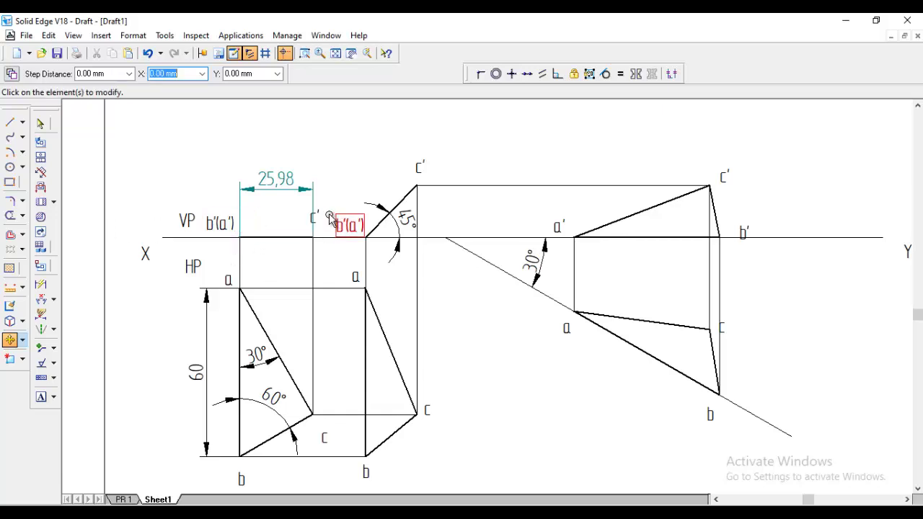
pyautogui.click(320, 220)
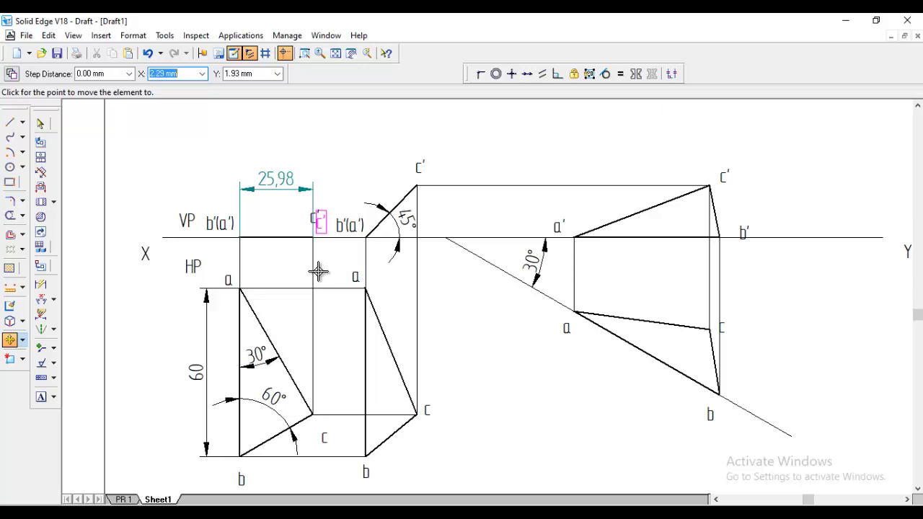
pyautogui.click(318, 272)
pyautogui.click(351, 227)
pyautogui.click(354, 232)
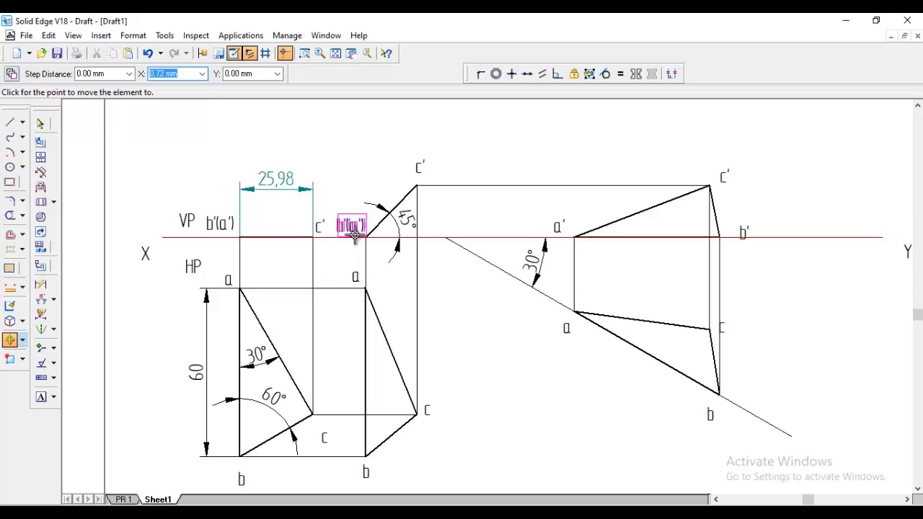
pyautogui.click(355, 235)
pyautogui.click(420, 168)
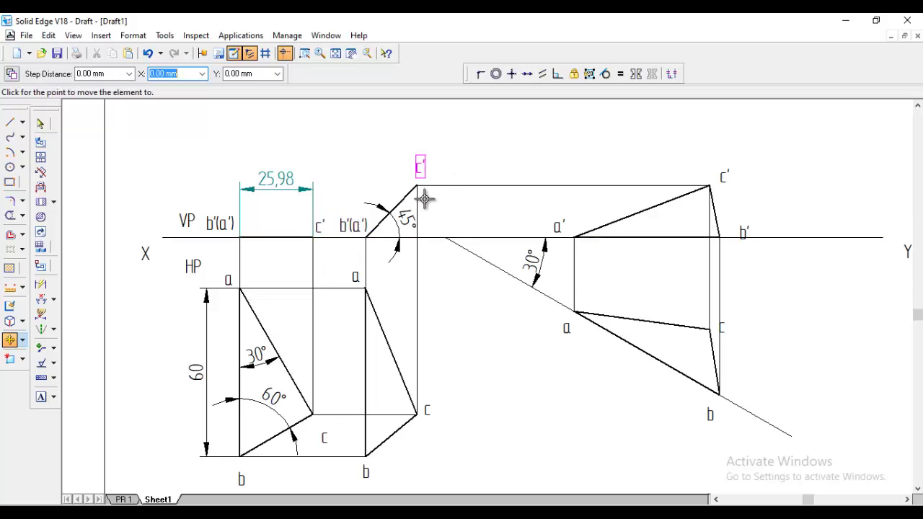
pyautogui.click(420, 171)
# Step: Reposition the b', a', b and c labels next to their corners, then fit the whole sheet
pyautogui.click(747, 248)
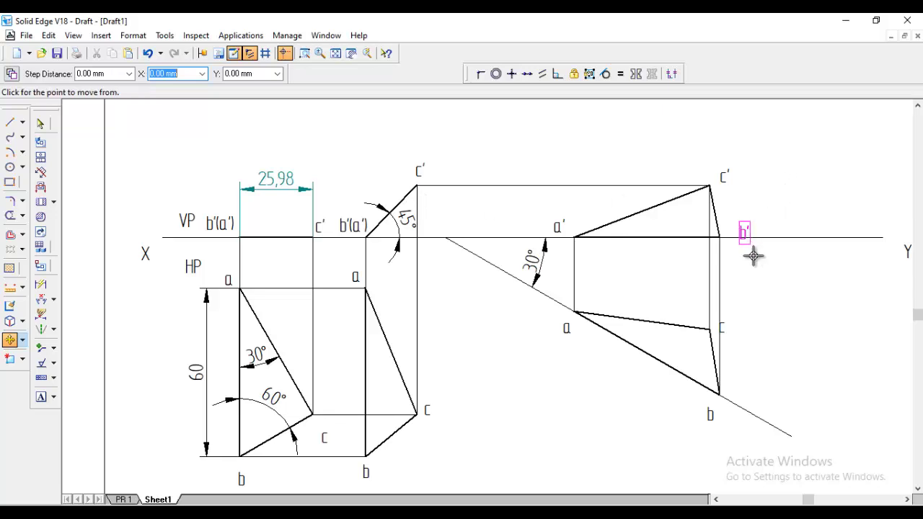
pyautogui.click(735, 246)
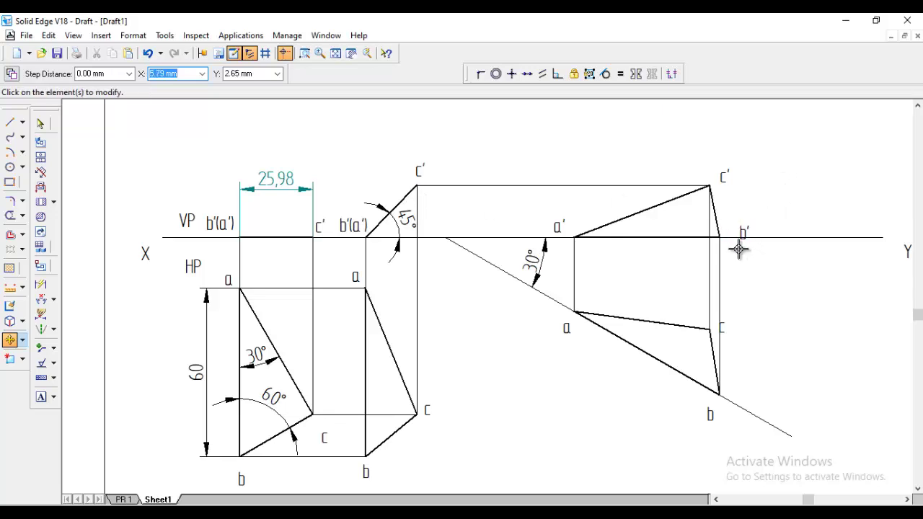
pyautogui.click(557, 225)
pyautogui.click(564, 241)
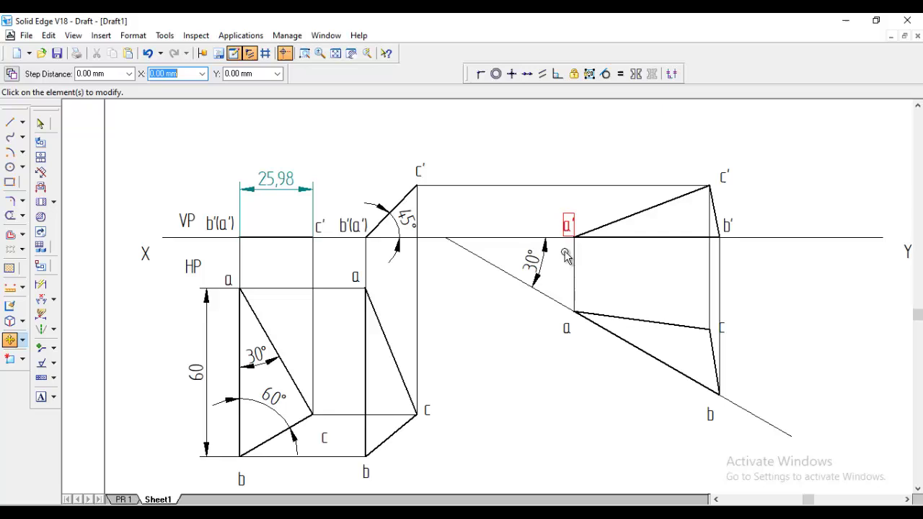
pyautogui.click(724, 429)
pyautogui.click(706, 446)
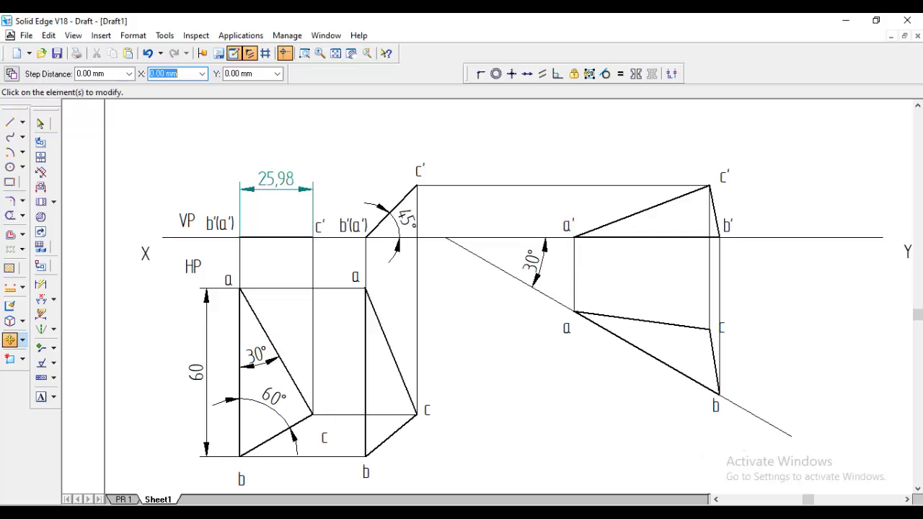
pyautogui.click(244, 480)
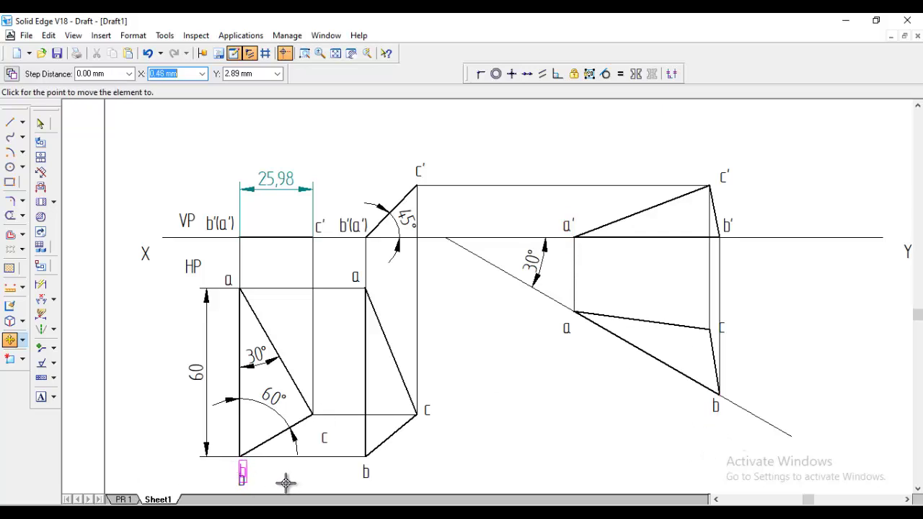
pyautogui.click(285, 484)
pyautogui.click(325, 437)
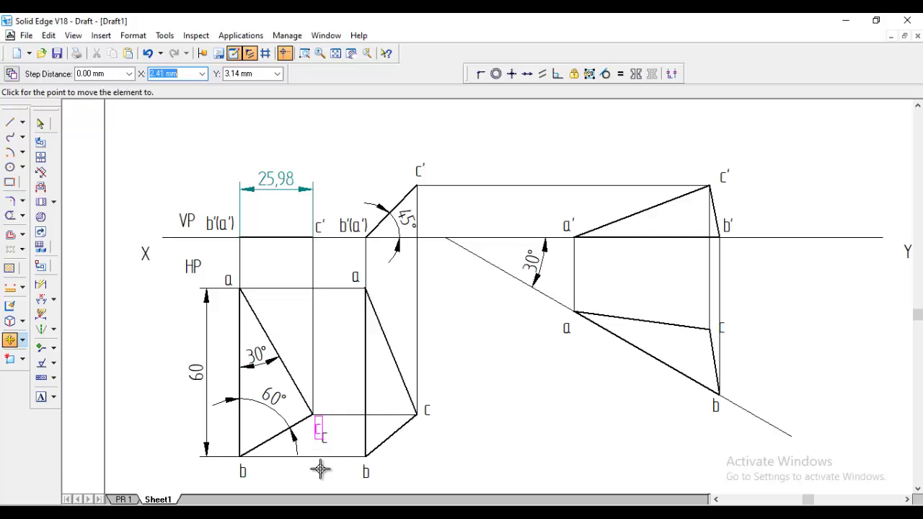
pyautogui.click(320, 470)
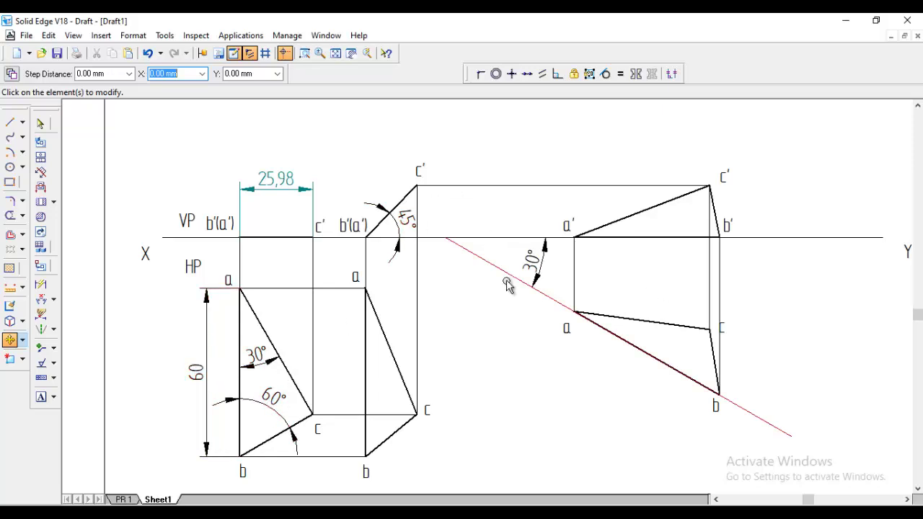
pyautogui.click(333, 56)
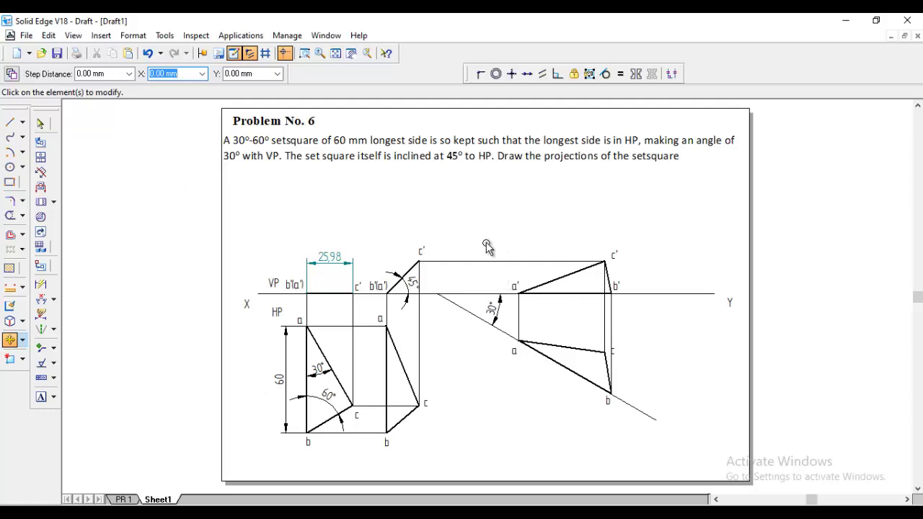